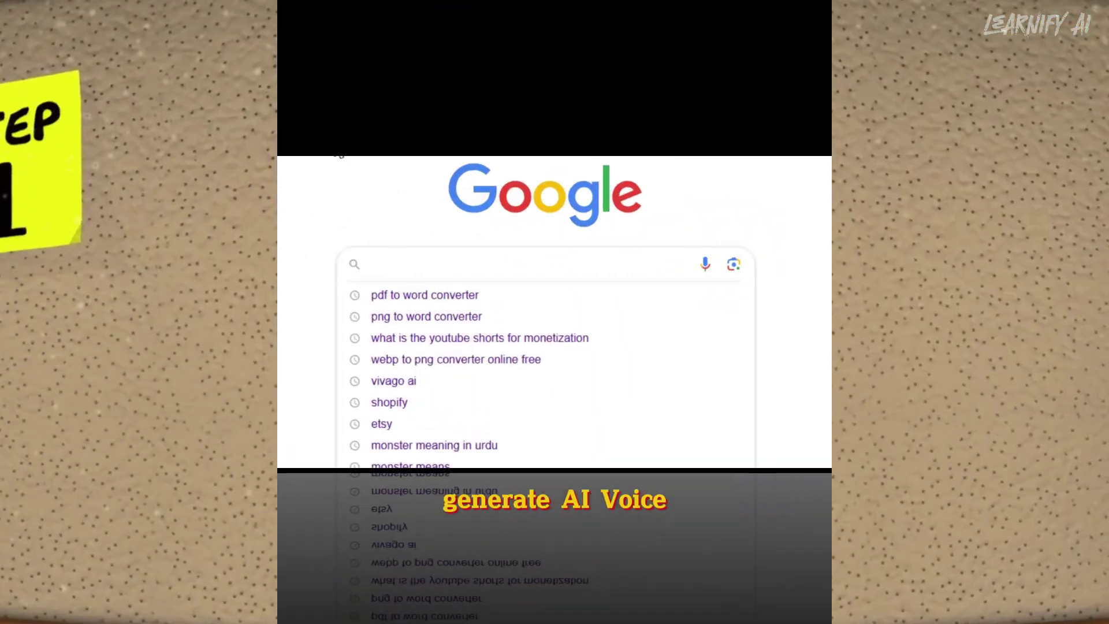
Search Google for Play.Ht and open the PlayHT website from the results.
text(Play.Ht)
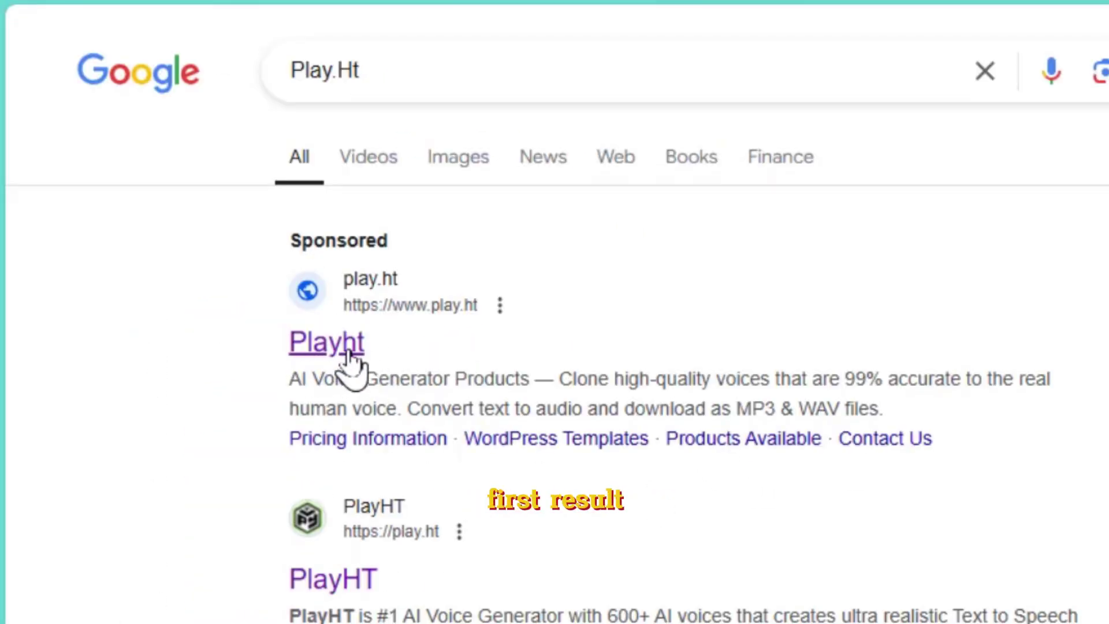
click(347, 346)
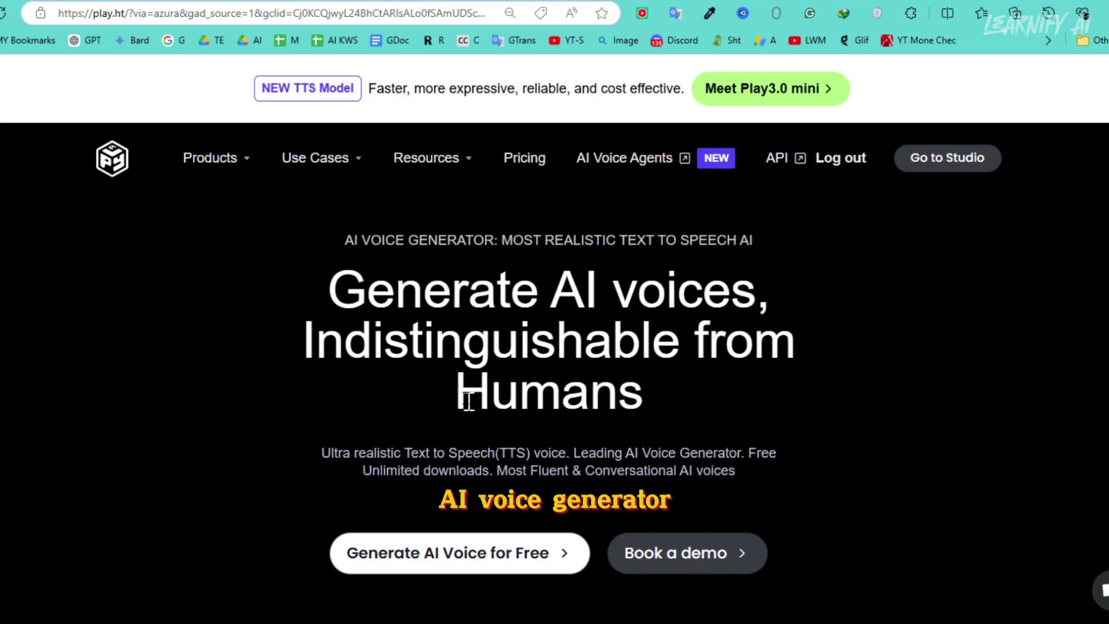
drag(469, 401, 647, 411)
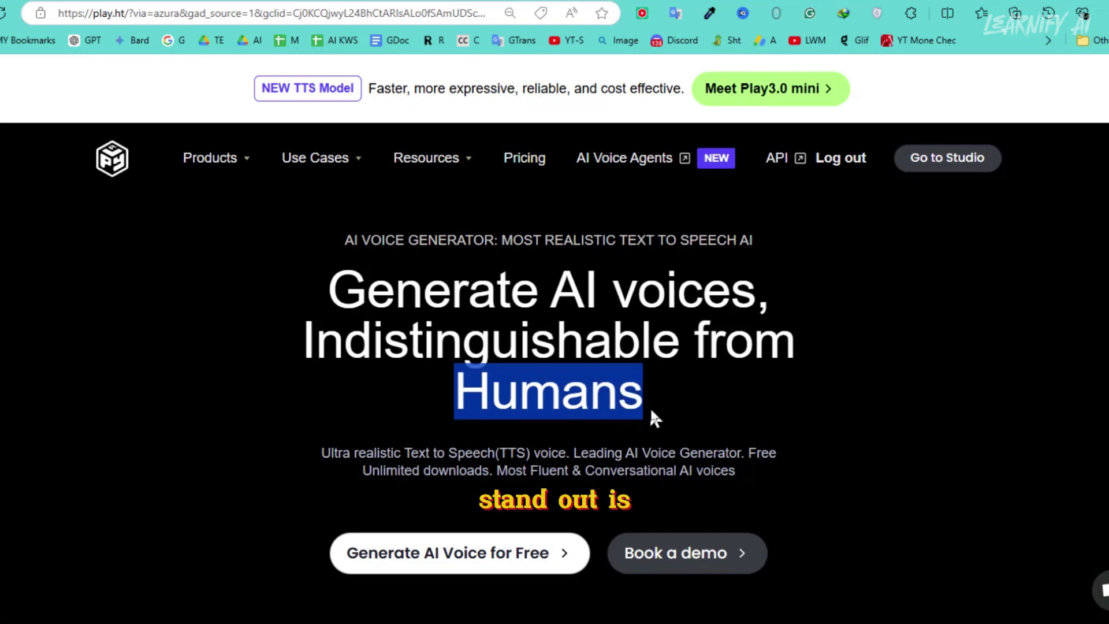
click(726, 423)
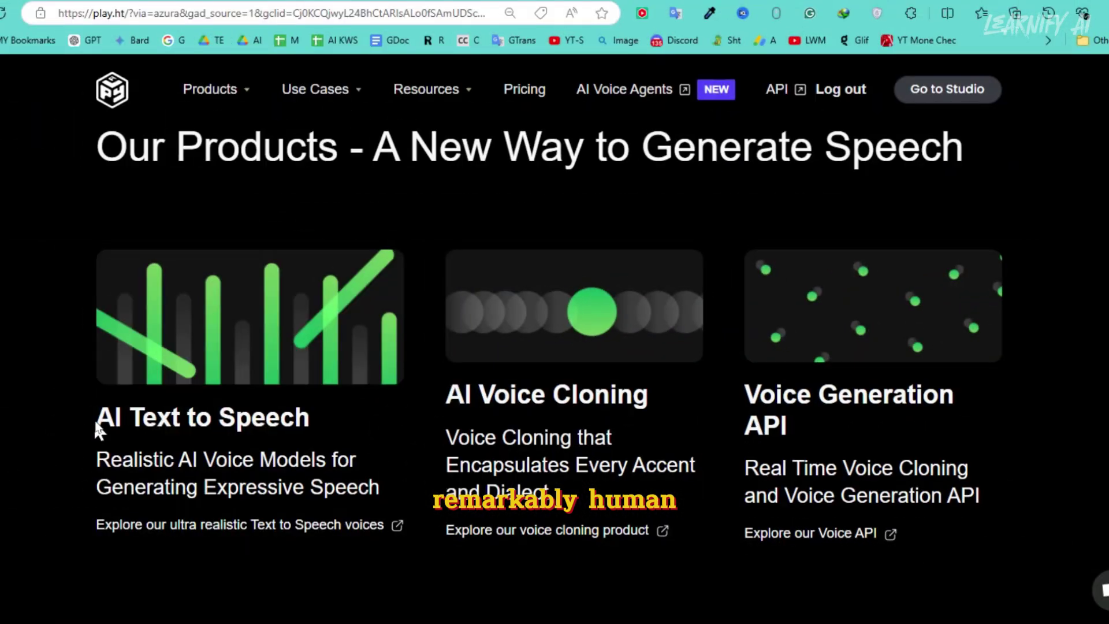
drag(99, 426, 334, 425)
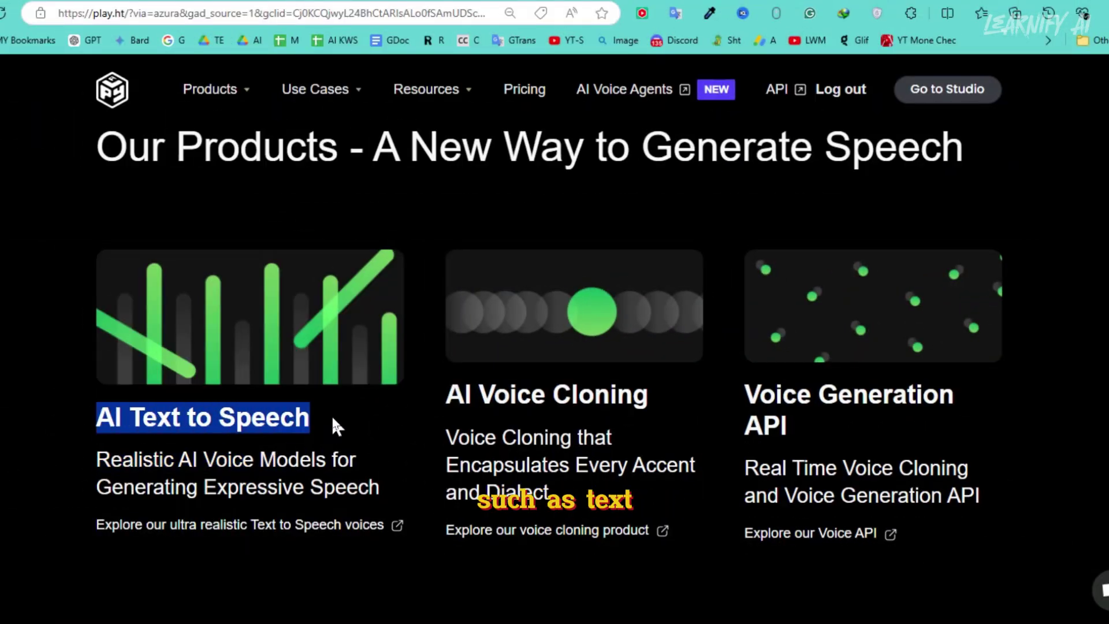
drag(447, 399, 661, 413)
drag(464, 264, 379, 299)
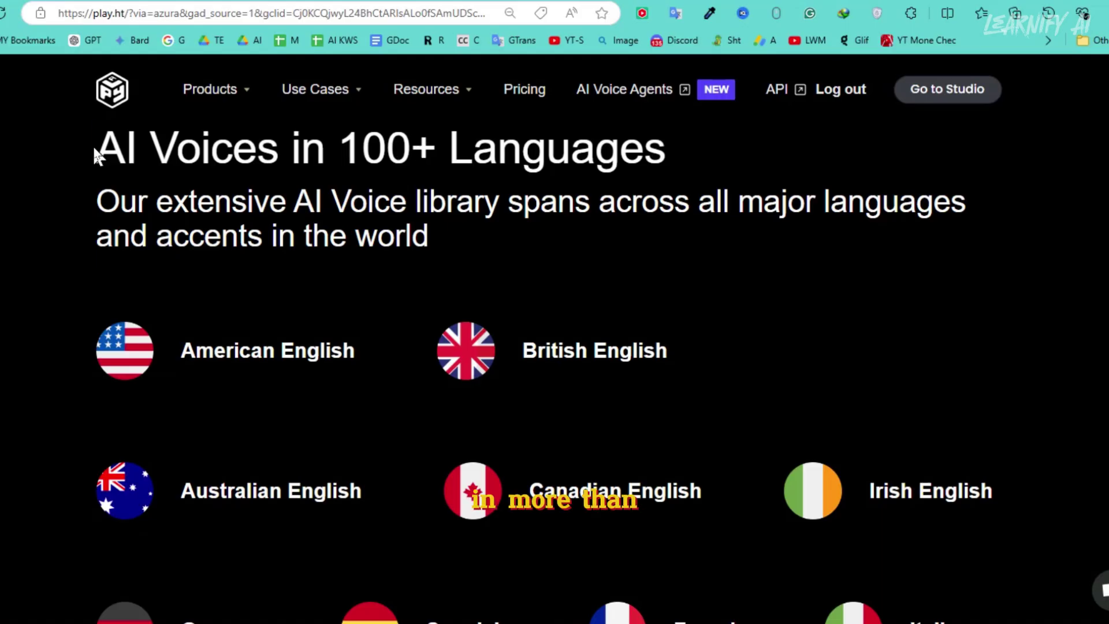
drag(95, 155, 683, 155)
scroll(705, 284, down, 2)
scroll(710, 291, down, 5)
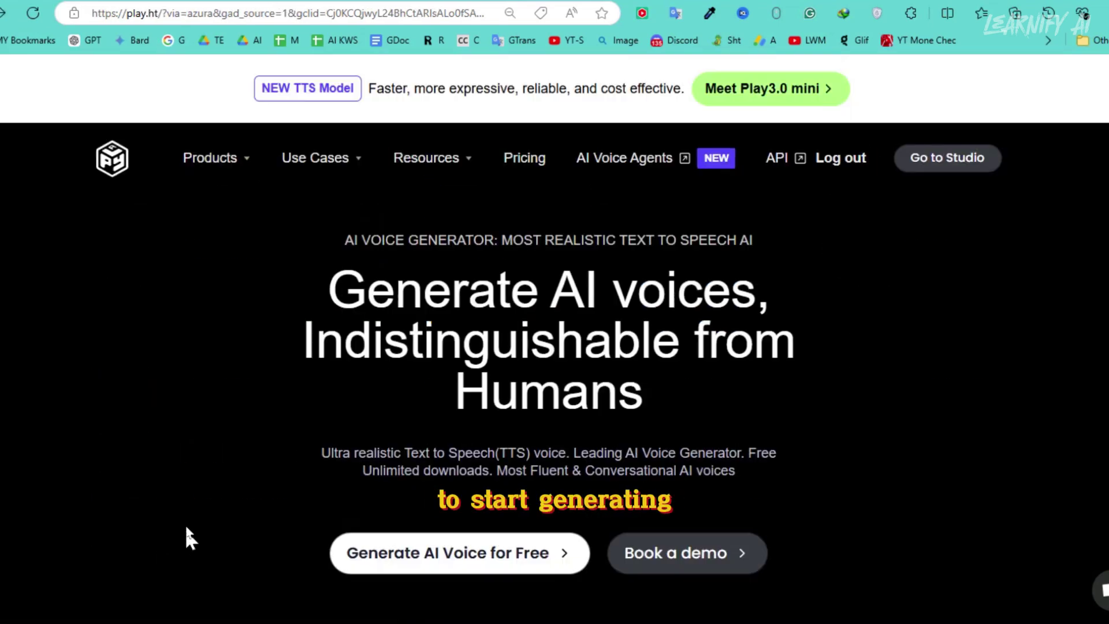
scroll(187, 520, down, 1)
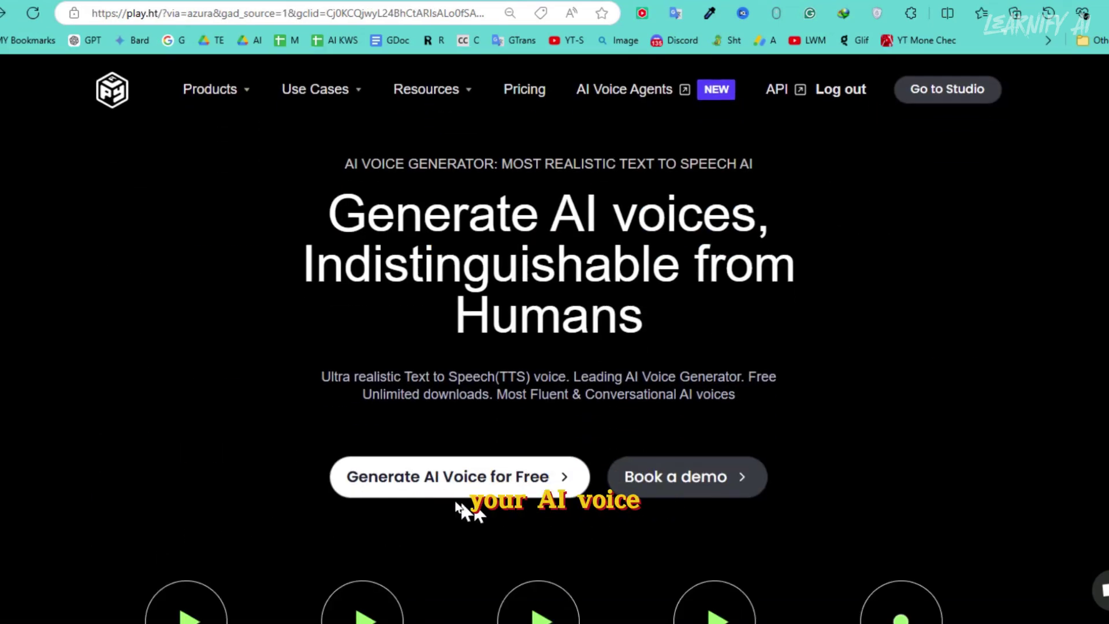
Open the free signup page and highlight its free characters, premium features and voice cloning benefits.
click(497, 480)
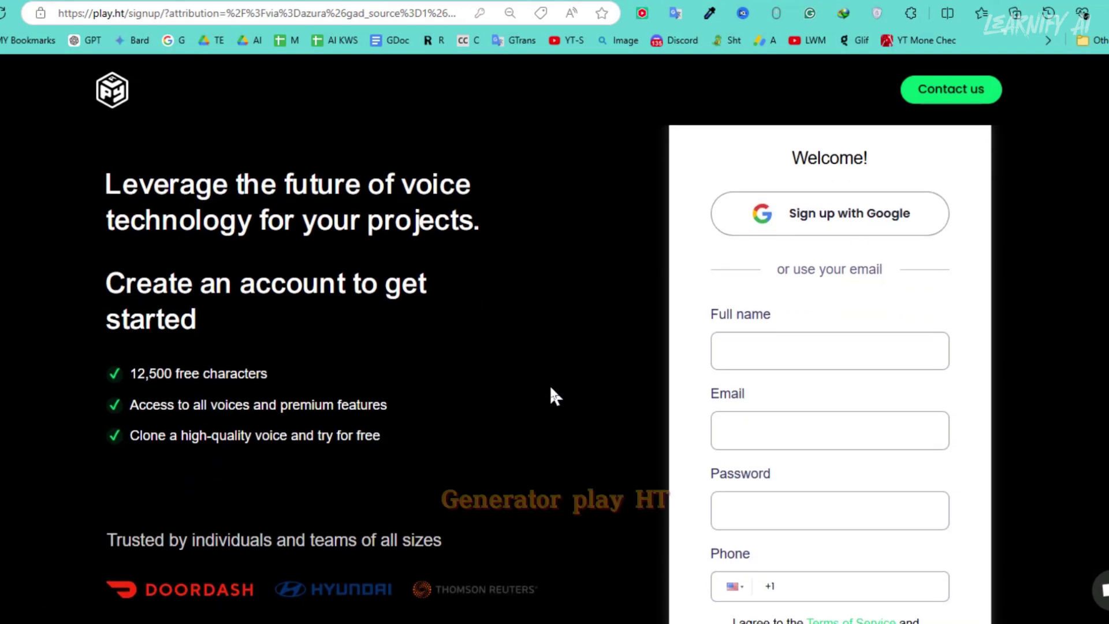
scroll(550, 383, down, 3)
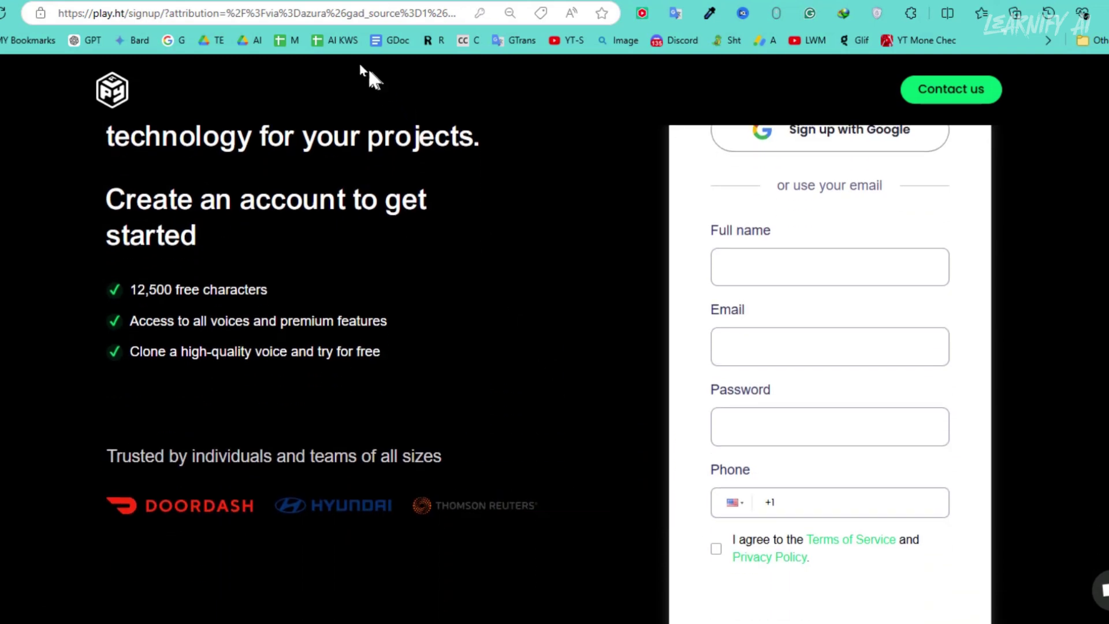
scroll(3, 213, up, 2)
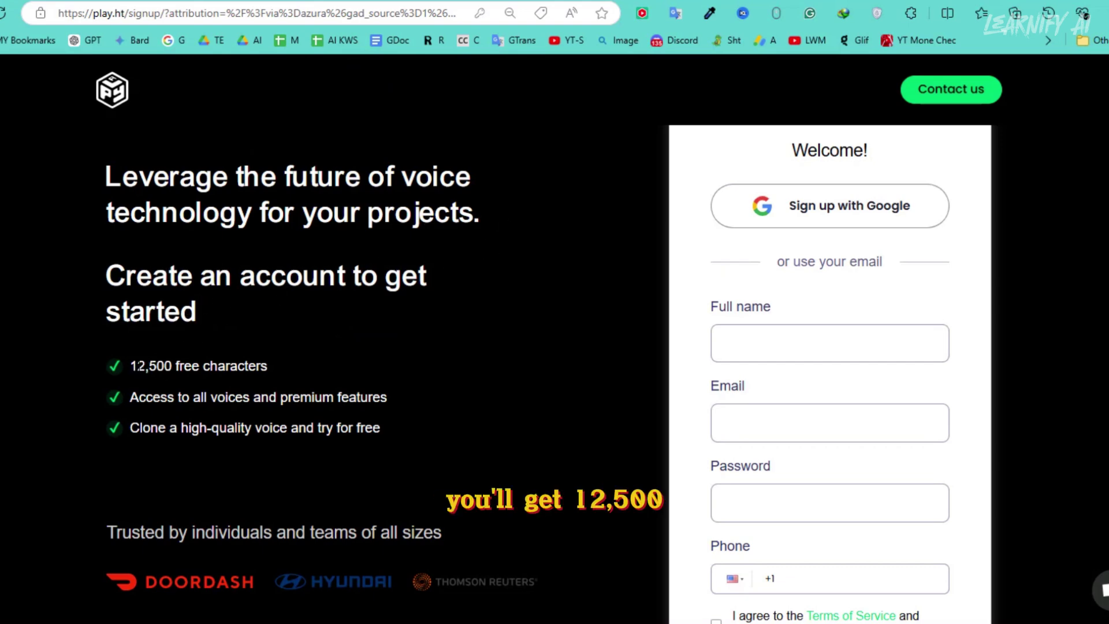
drag(131, 366, 169, 365)
drag(257, 365, 310, 364)
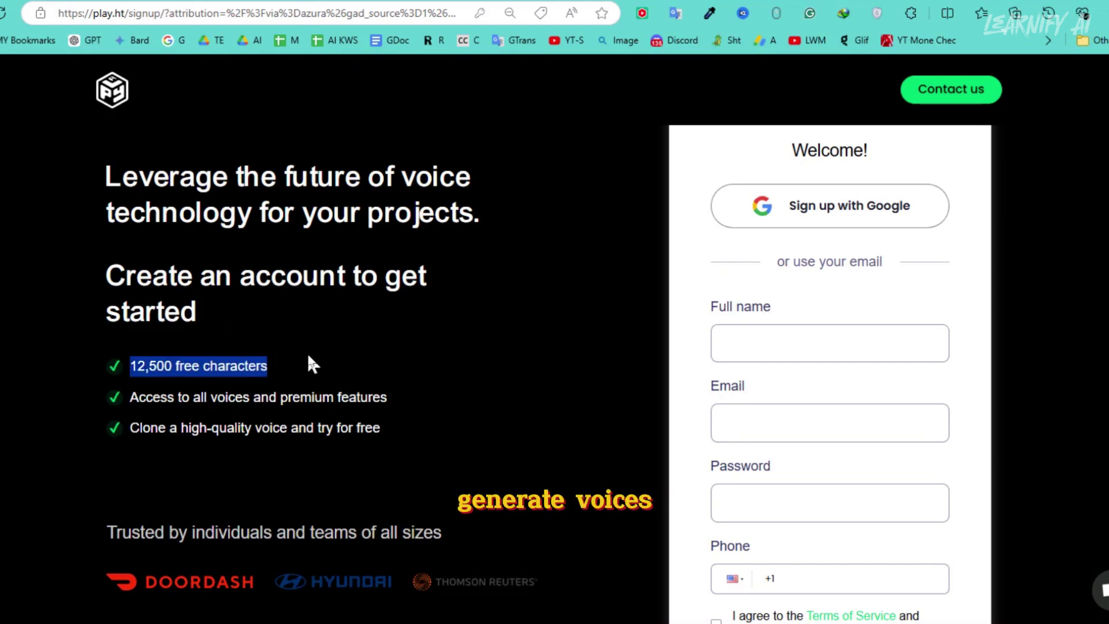
drag(129, 398, 428, 399)
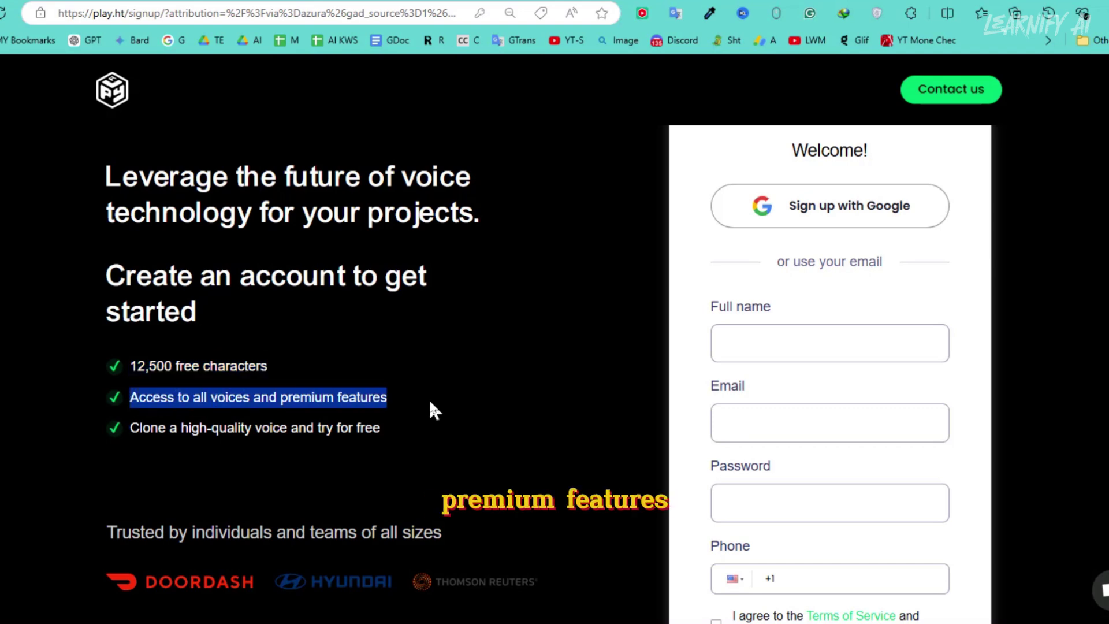
drag(129, 438, 396, 439)
click(334, 469)
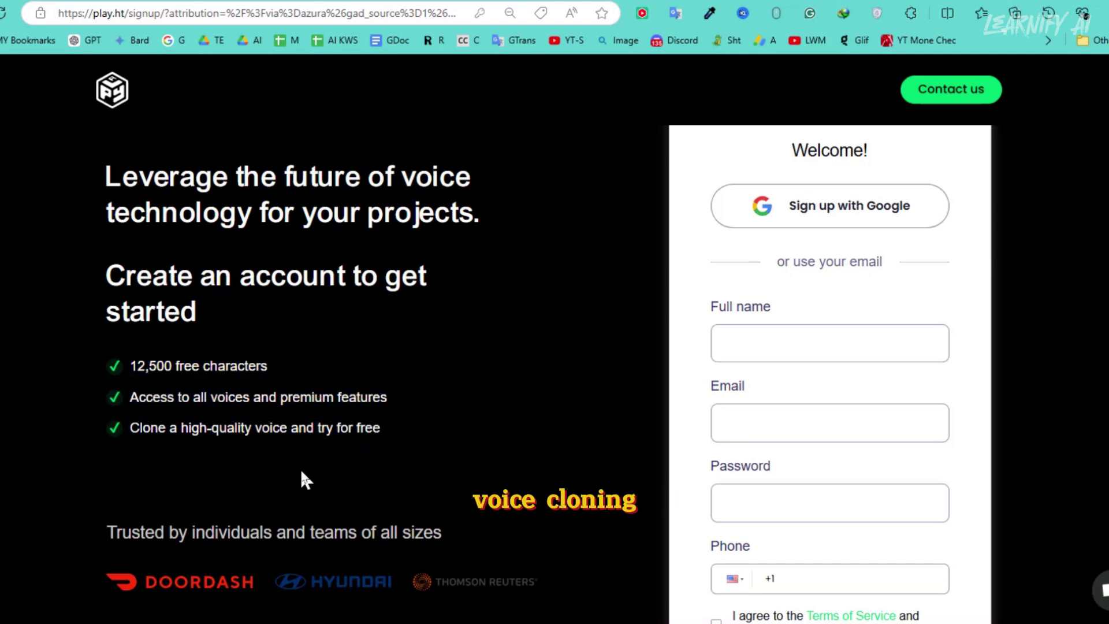
scroll(572, 156, down, 1)
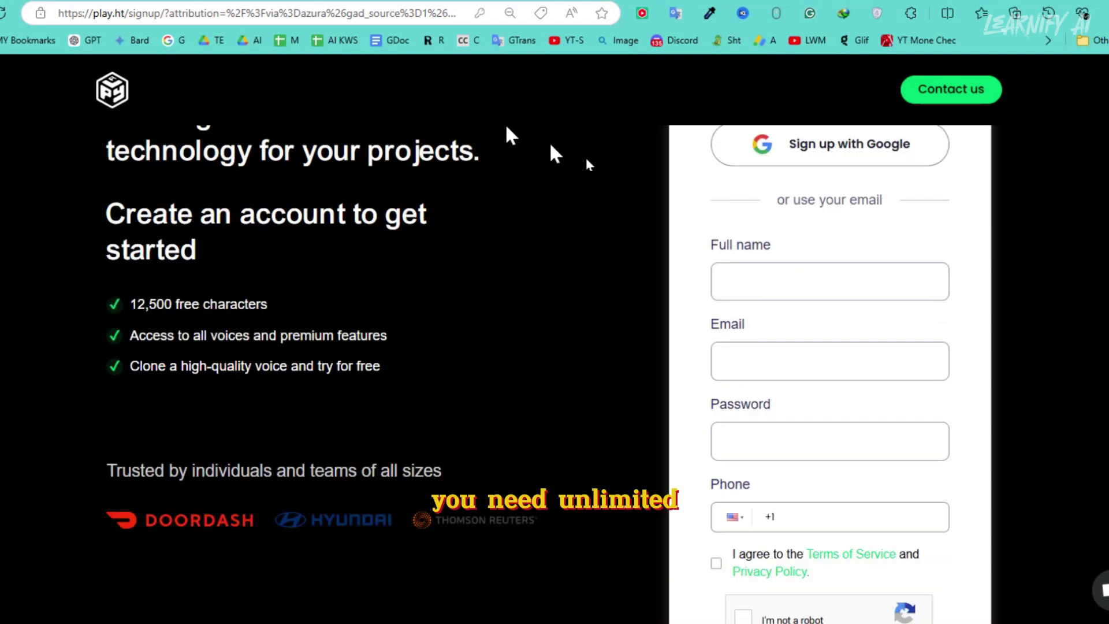
Enter the account's full name and paste a temporary email address copied from Temp Mail.
click(748, 278)
text(Learnify AI)
key(Tab)
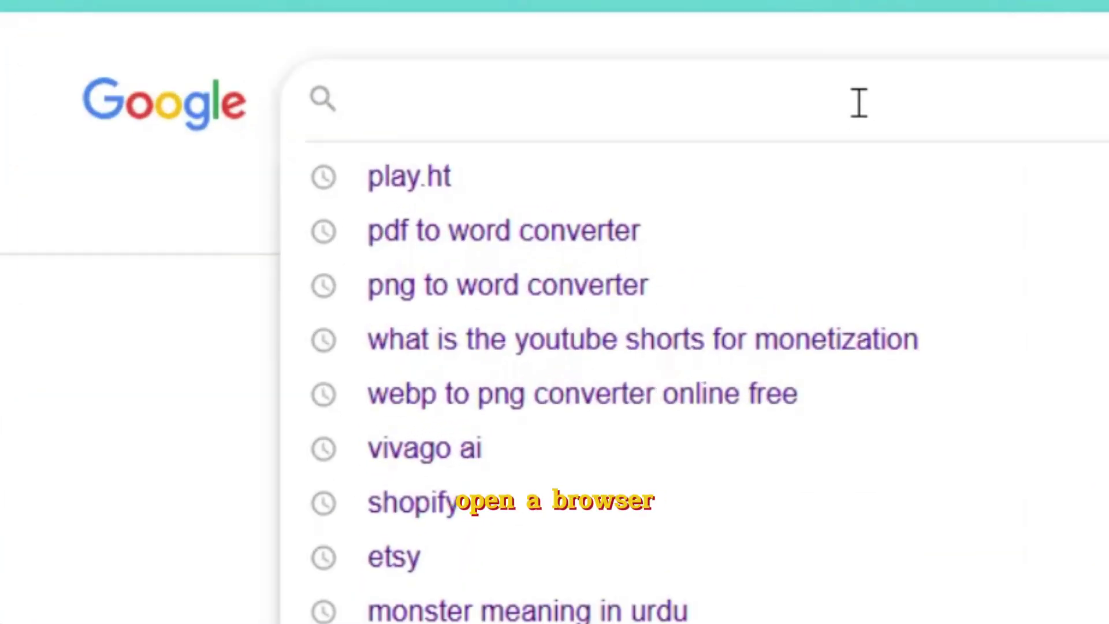
text(TEMP MAIL)
key(Return)
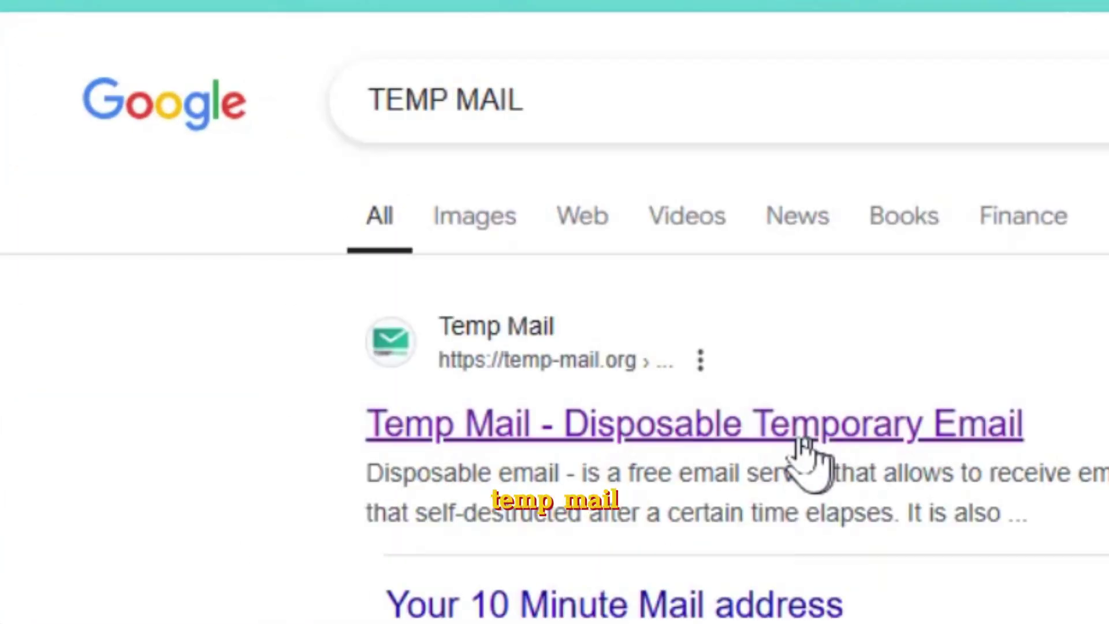
click(794, 434)
click(703, 217)
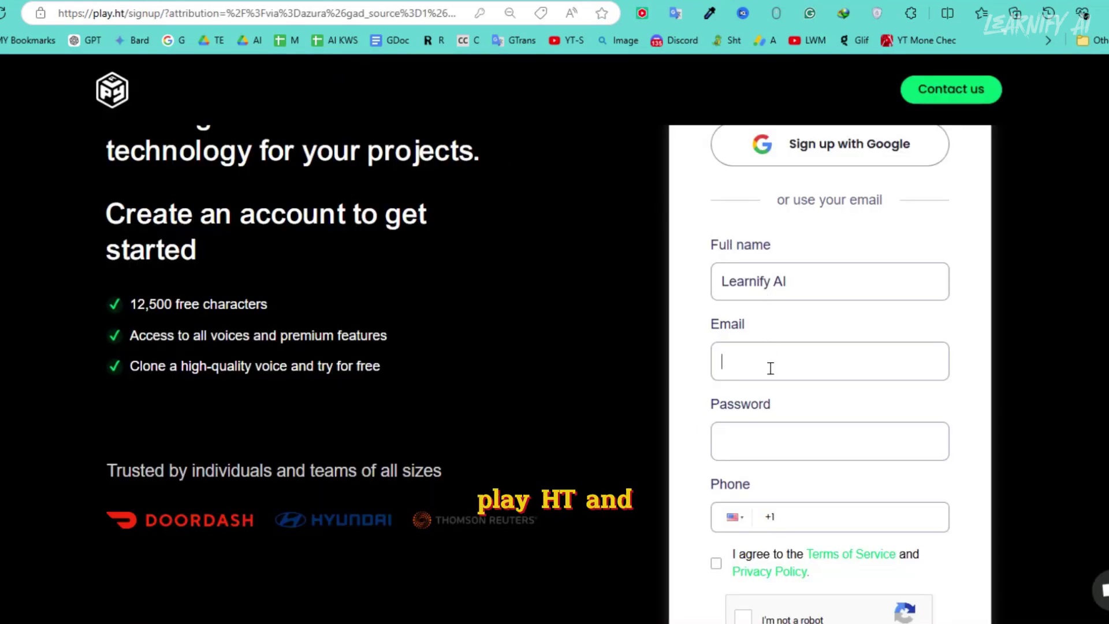
click(772, 369)
key(ctrl+v)
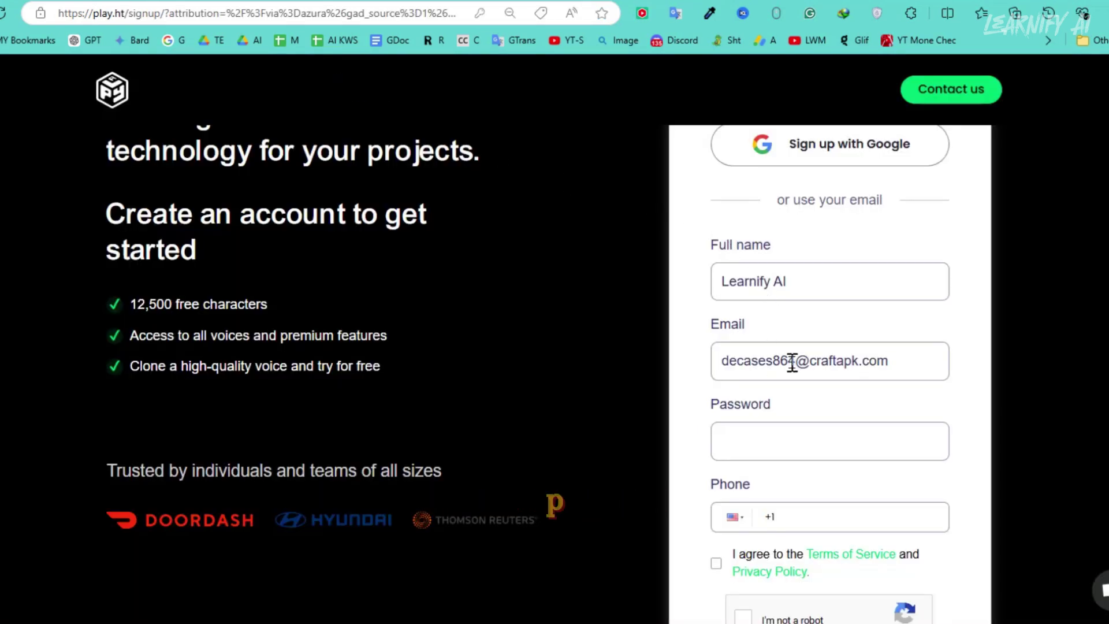
drag(790, 358, 713, 356)
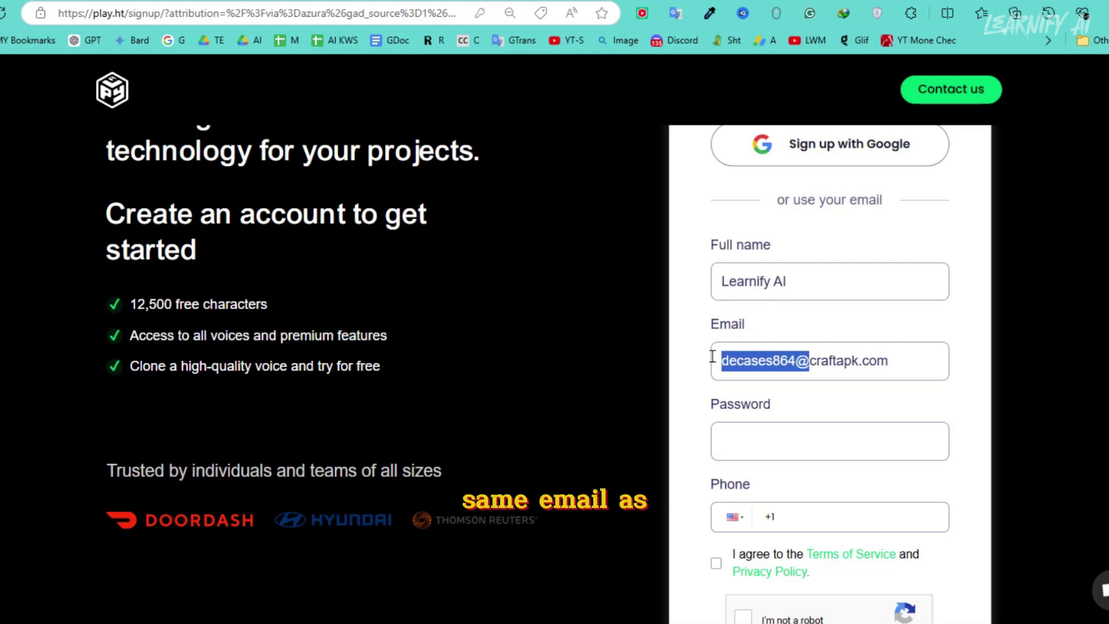
Fill in the password, look up a fake phone number, accept the terms and robot check, then sign up.
click(782, 446)
key(ctrl+v)
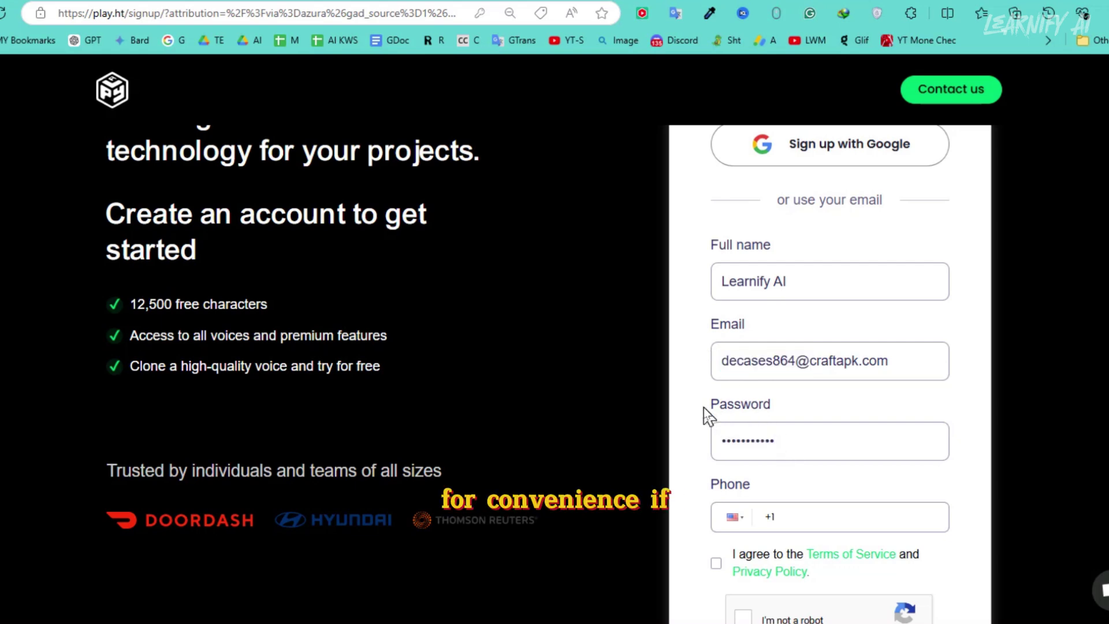
scroll(704, 407, down, 1)
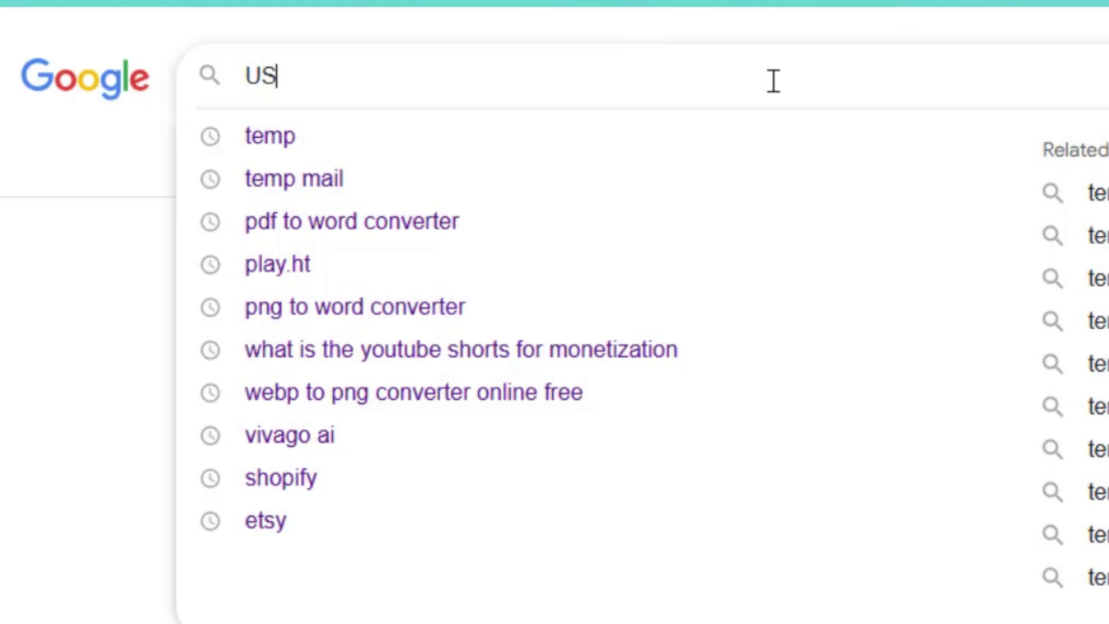
text(A FAKENUMBERS)
key(Return)
scroll(471, 344, down, 2)
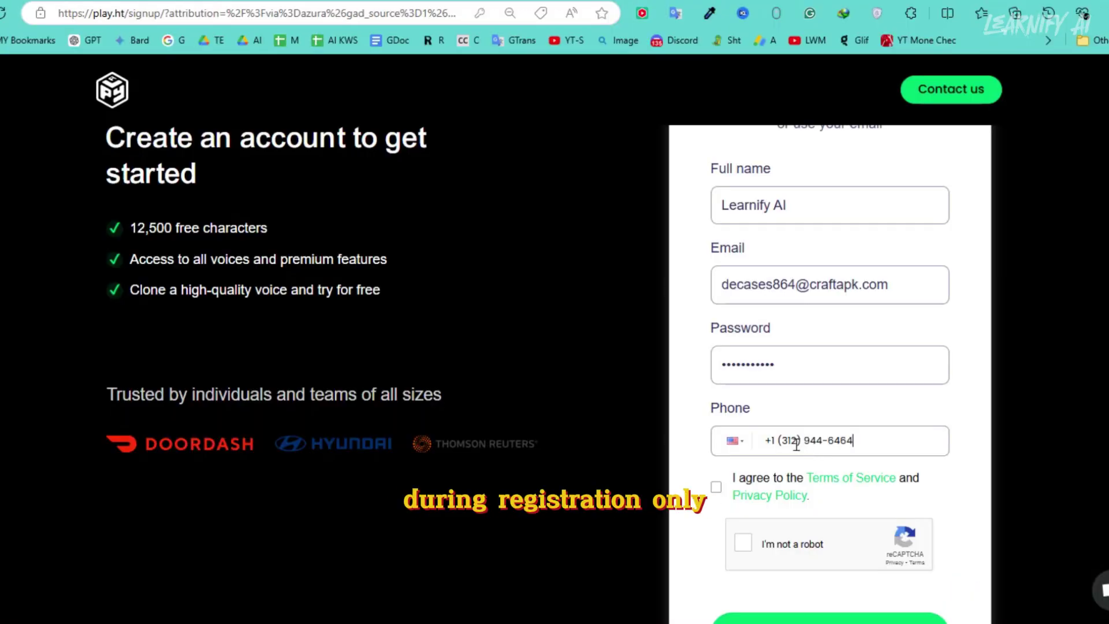
scroll(737, 488, down, 2)
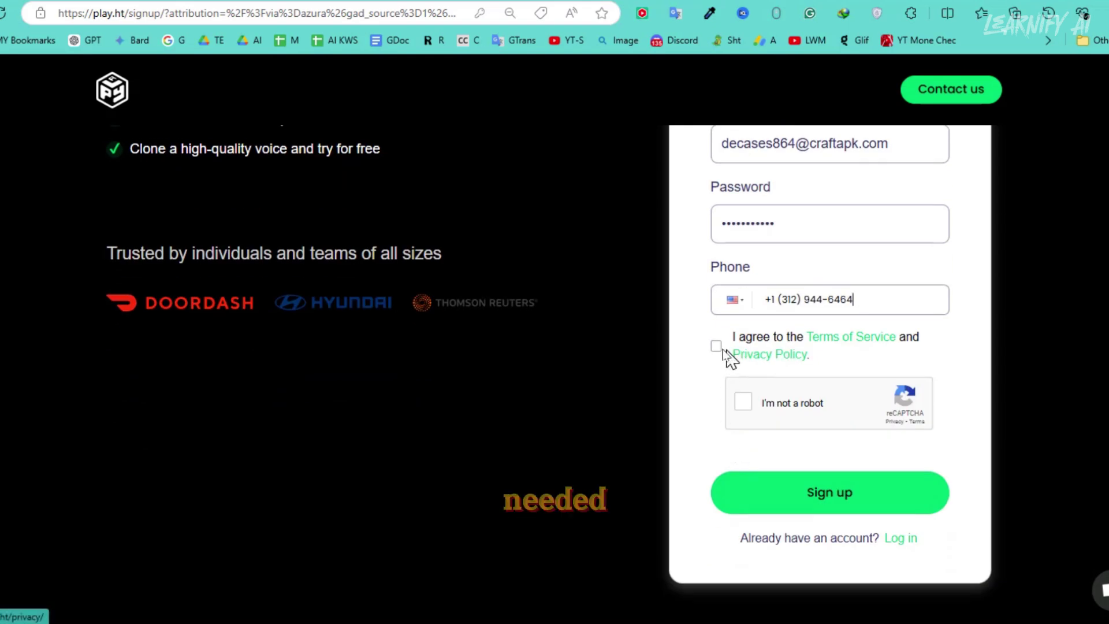
click(717, 346)
click(744, 402)
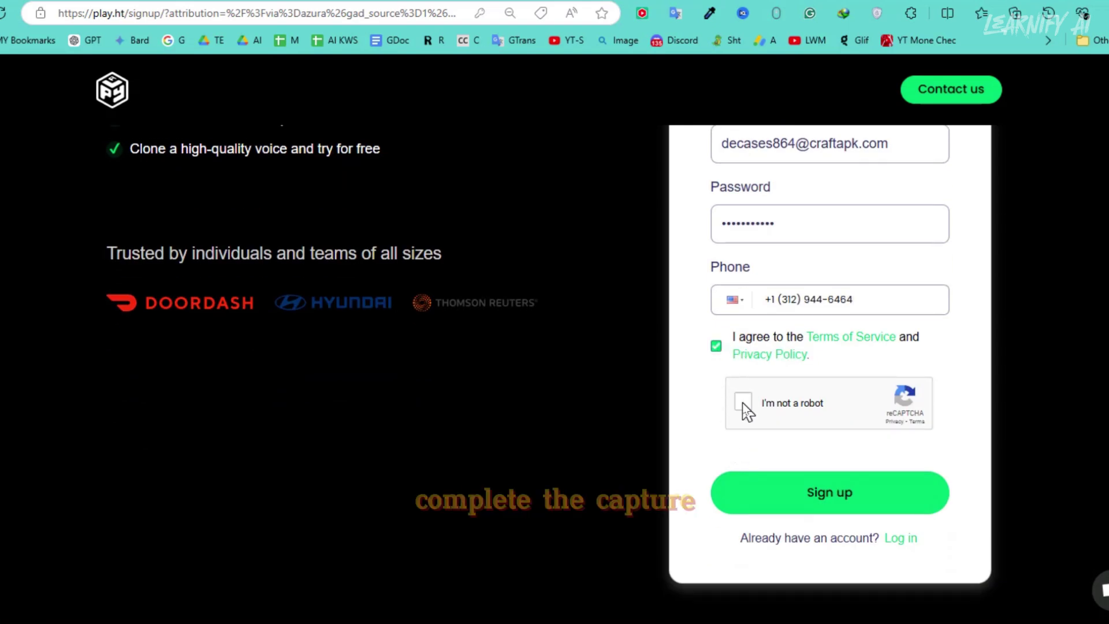
click(778, 495)
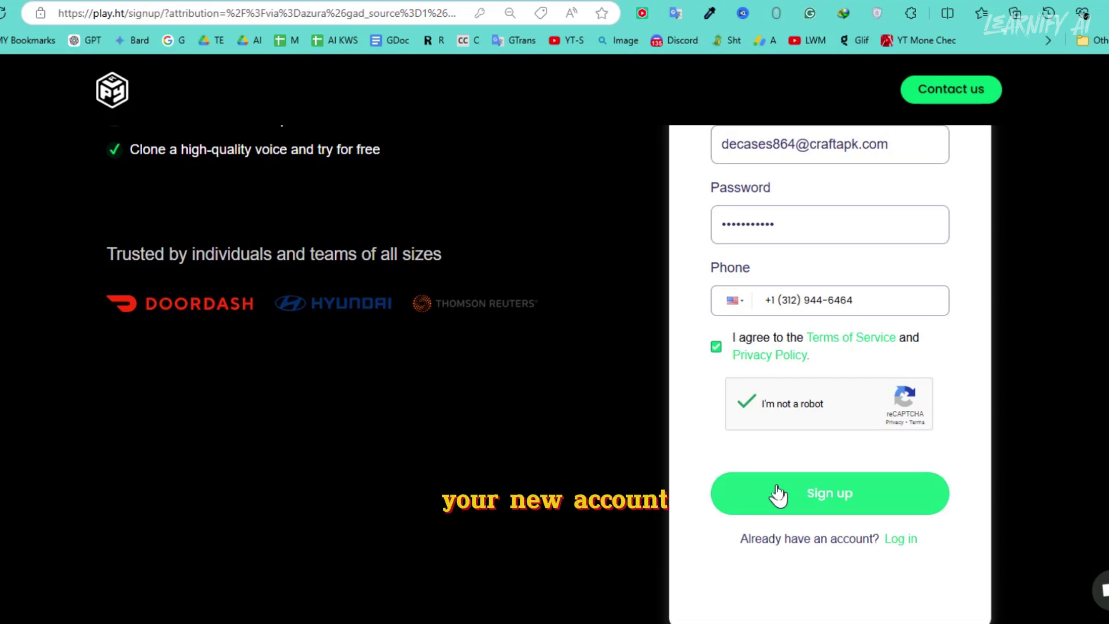
scroll(778, 495, down, 1)
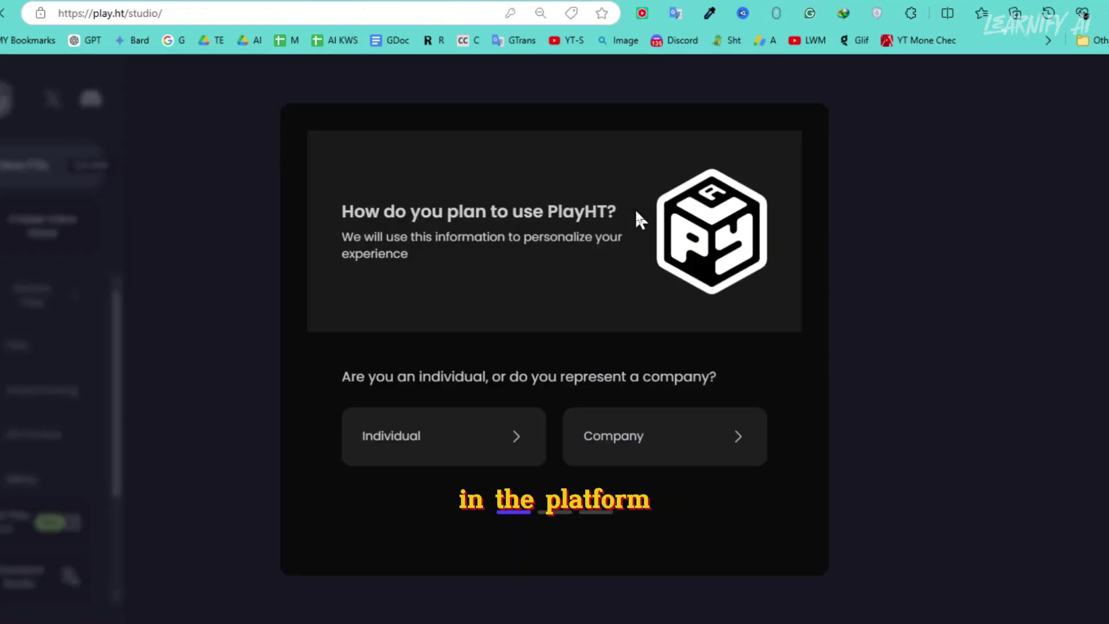
Answer the individual-or-company question and choose API as the audio use.
click(448, 445)
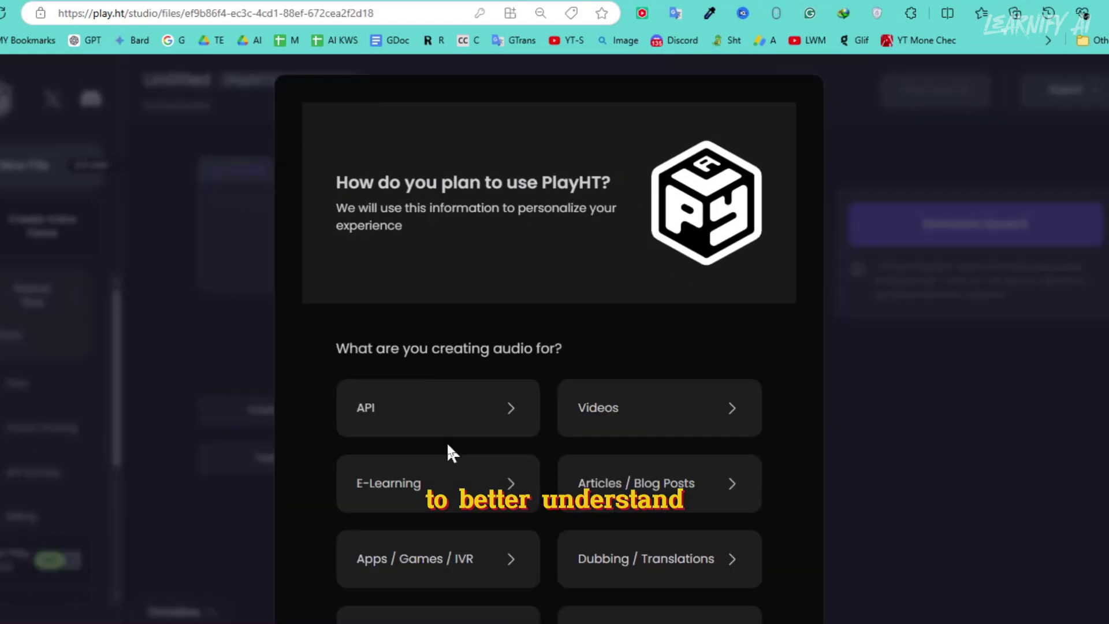
click(426, 430)
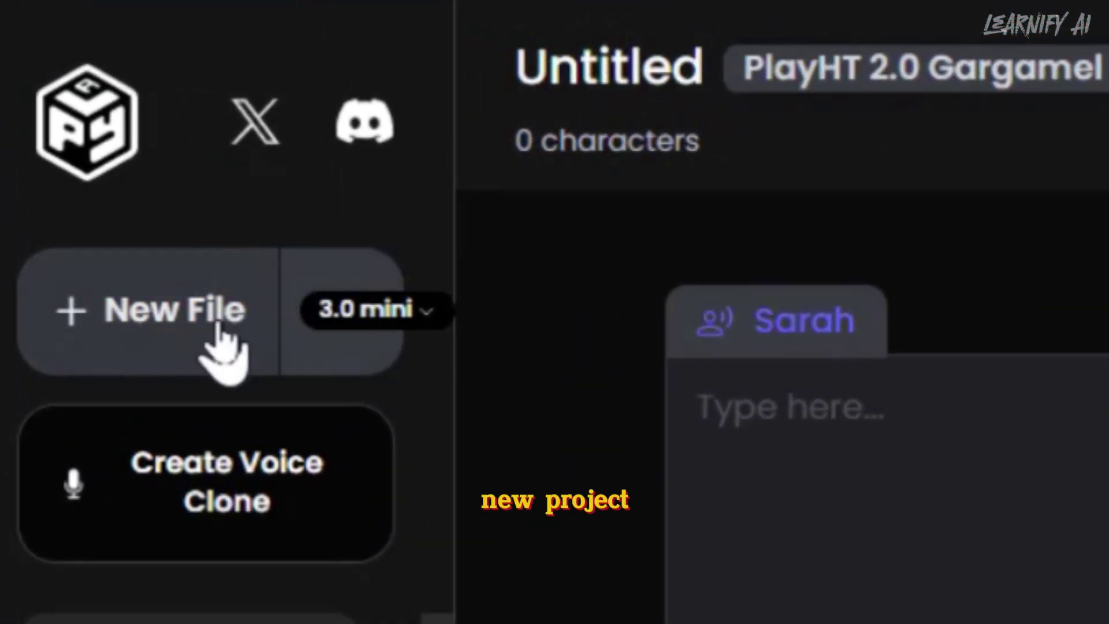
Highlight the 12,500 characters left allowance and rename the file to MY FIRST DEMO.
scroll(180, 524, down, 10)
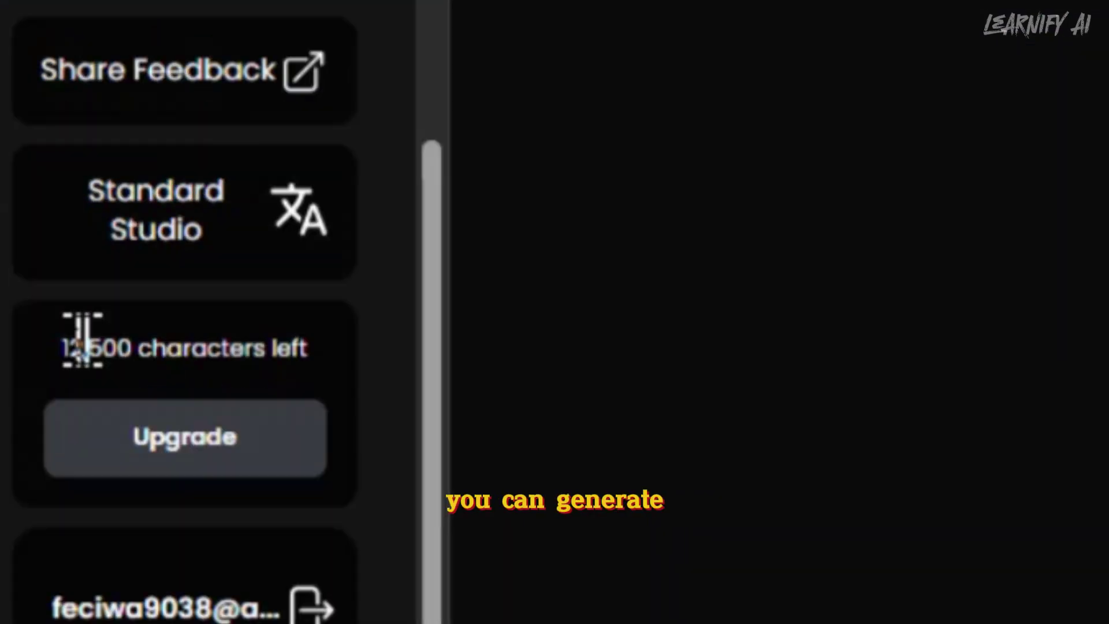
drag(60, 301, 318, 309)
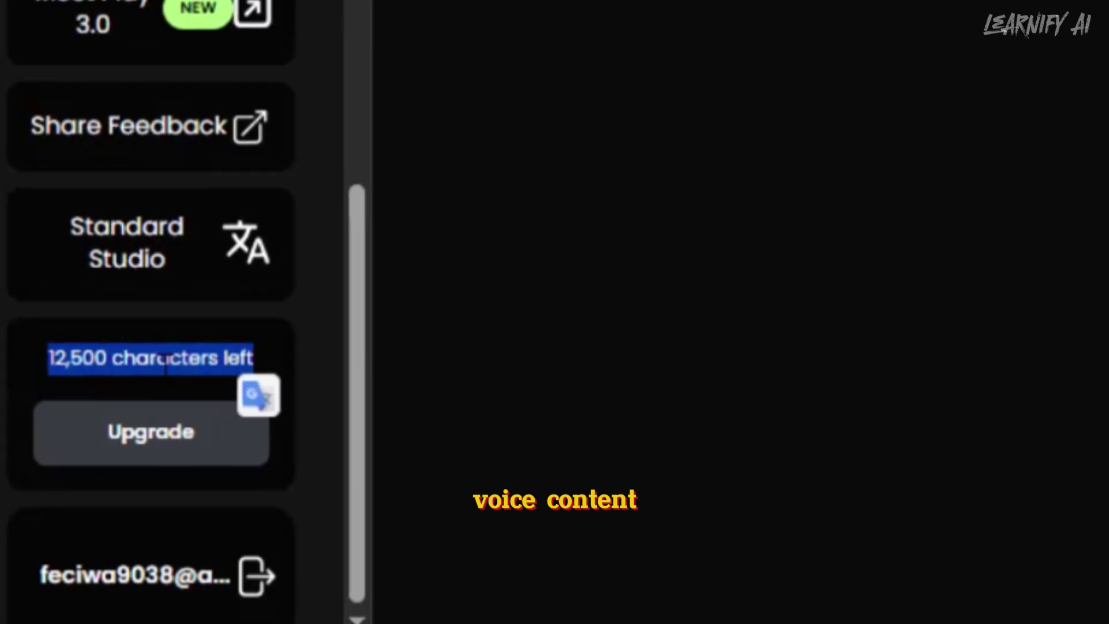
click(751, 230)
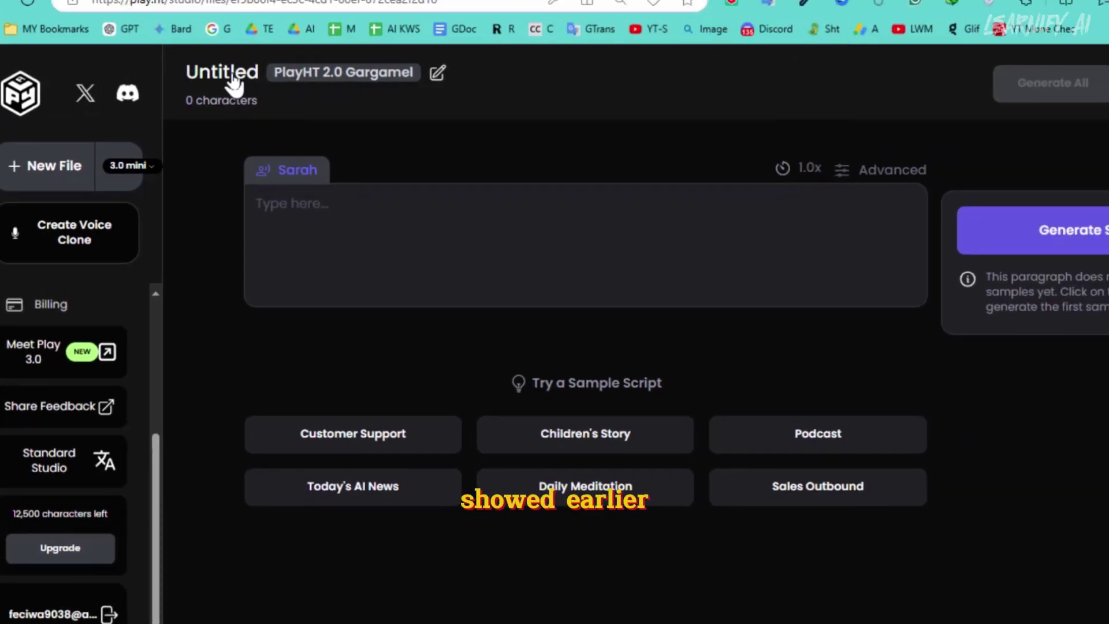
click(234, 84)
text(MY FIRST DEMO)
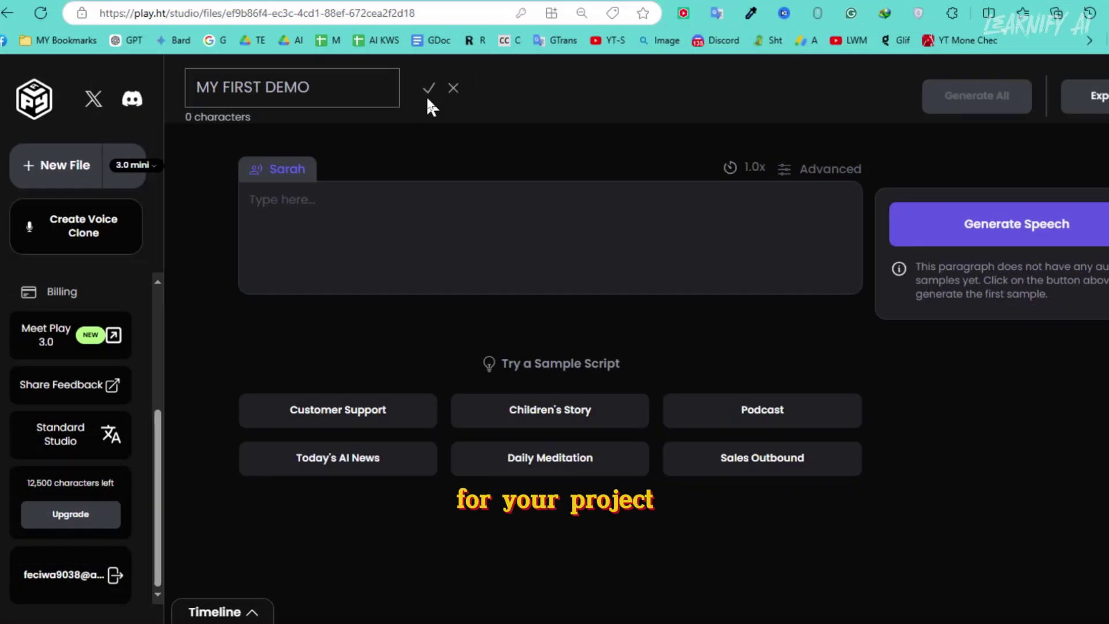
click(428, 88)
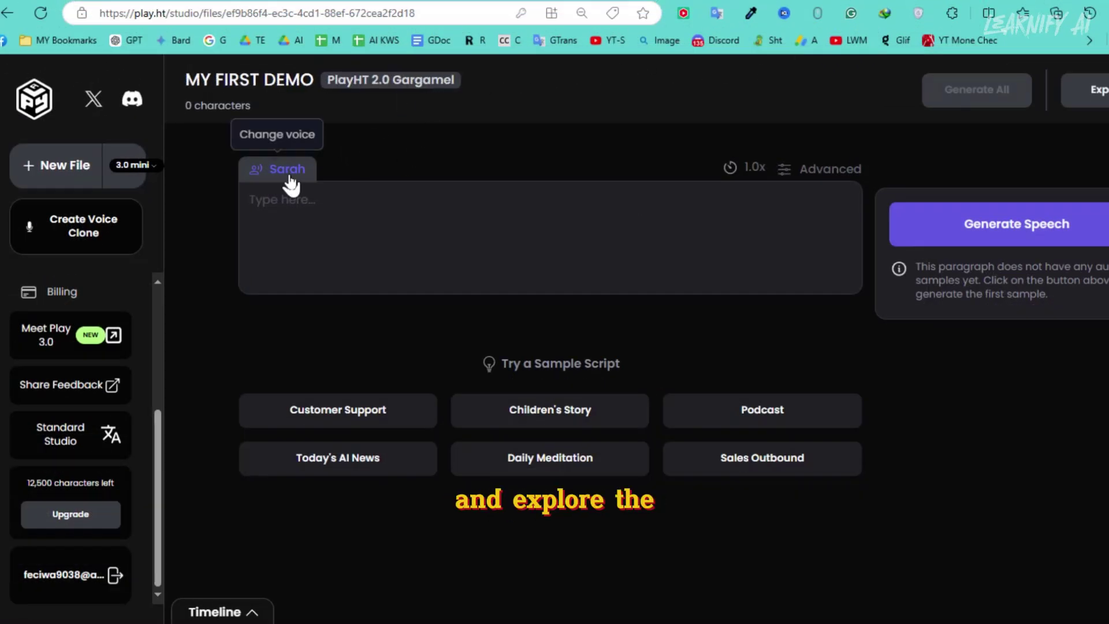
Browse the voice, speech speed and advanced voice settings without changing the voice.
click(287, 170)
scroll(456, 404, down, 10)
scroll(461, 406, down, 10)
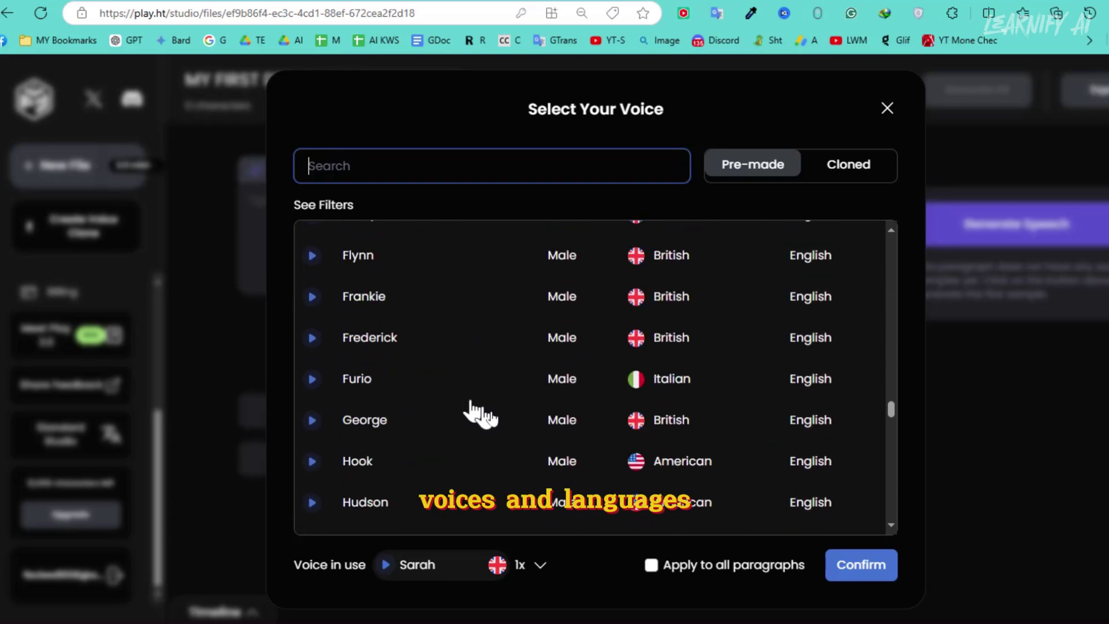
click(886, 109)
click(751, 168)
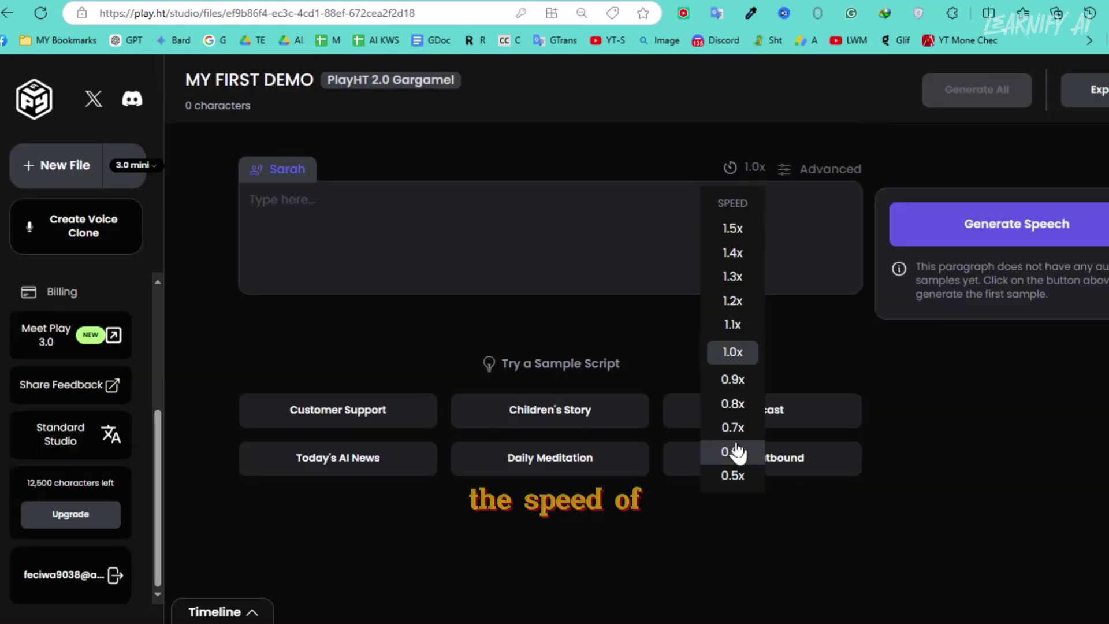
click(814, 173)
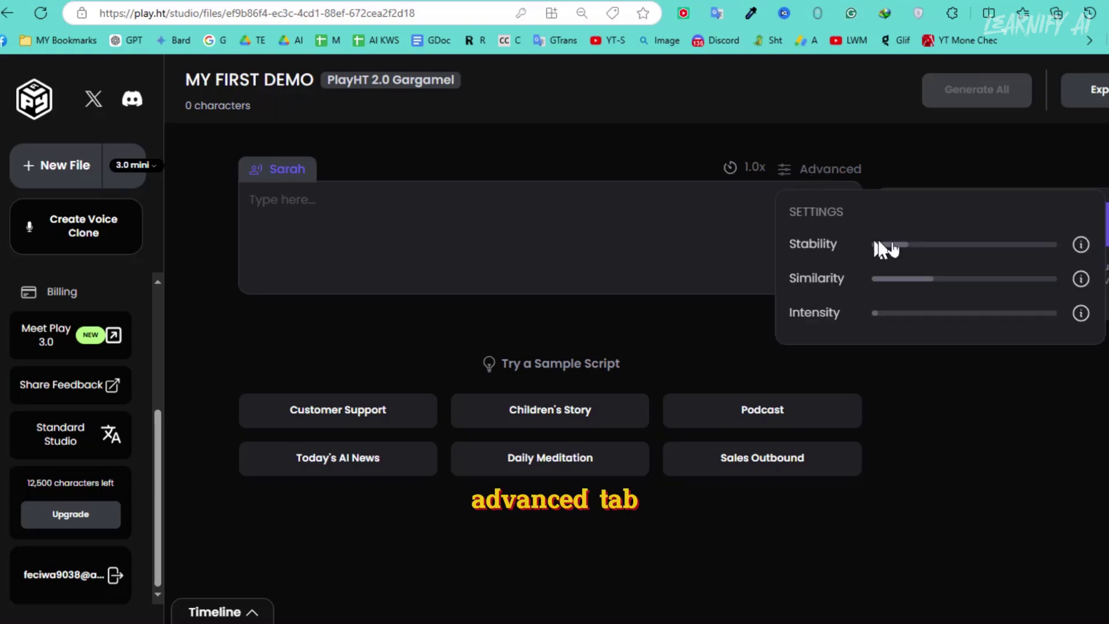
mouse_move(1039, 254)
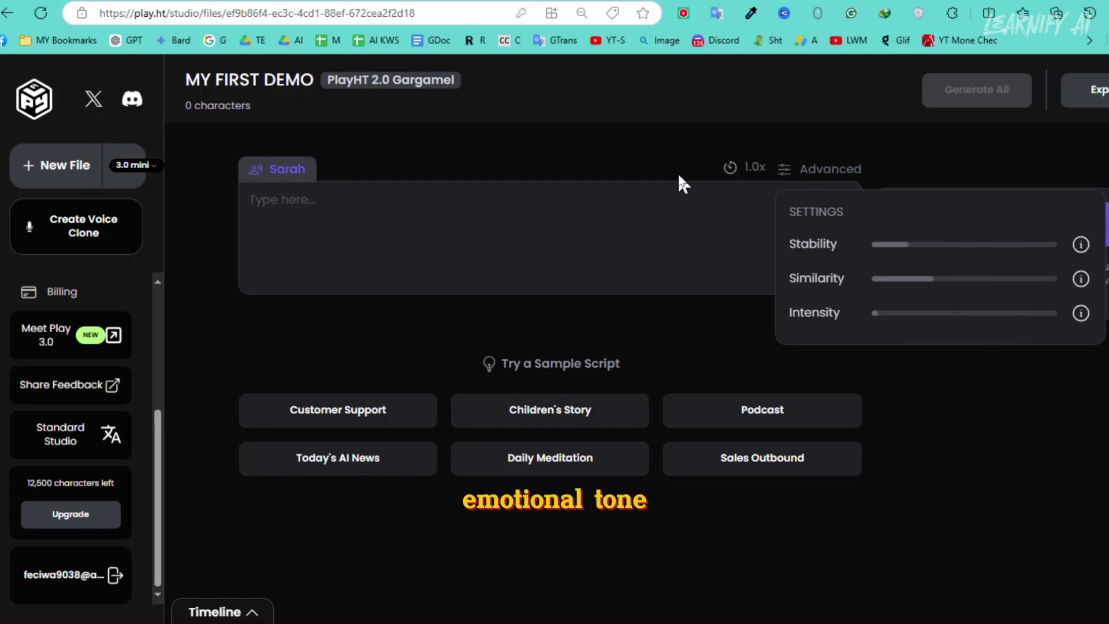
Copy the Emma and Liam story from ChatGPT and paste it into the paragraph.
text(Former President Donald Trump’s social media company experienced a sudden plunge in the stock market on Tuesday, briefly halting trading and leaving investors puzzled. Trump Media & Technology Group, the owner of Truth Social, was trading sharply higher during a volatile session, reaching around $31 per share. However, shortly after 2:40 p.m. ET, the stock abruptly dropped below $29 amid heavy trading volume.)
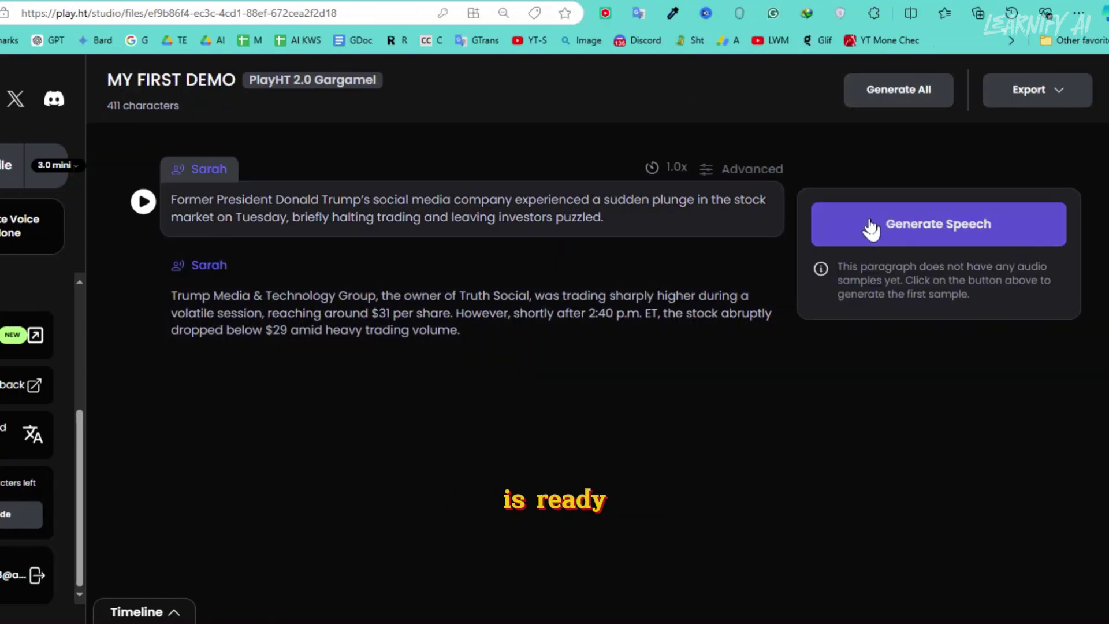
click(178, 604)
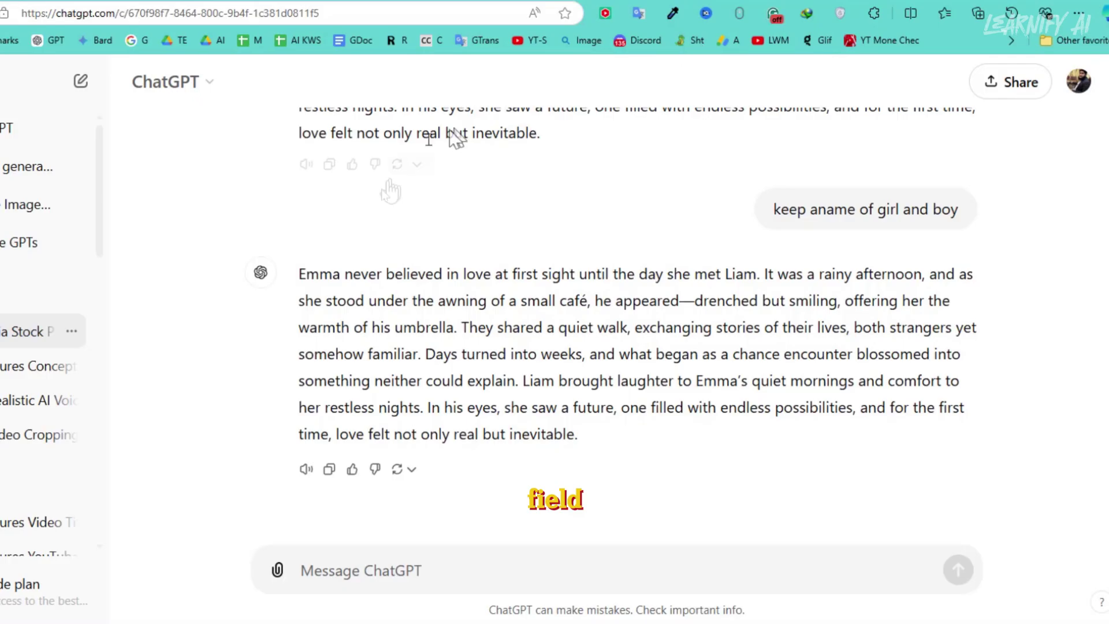
drag(299, 274, 627, 433)
key(ctrl+c)
right_click(585, 373)
click(341, 473)
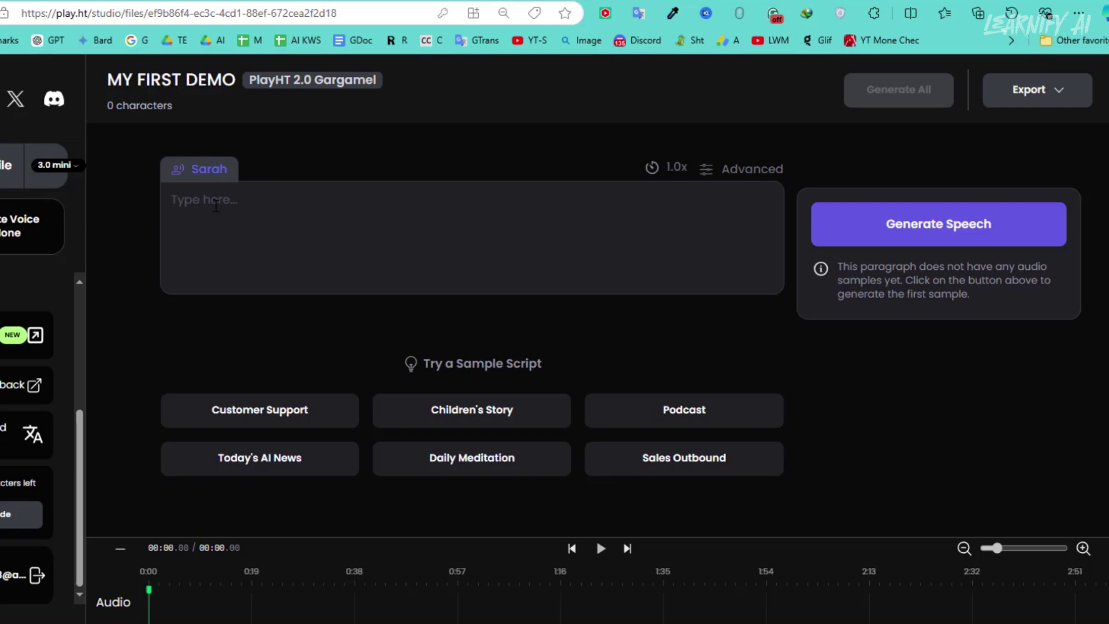
right_click(213, 201)
click(237, 328)
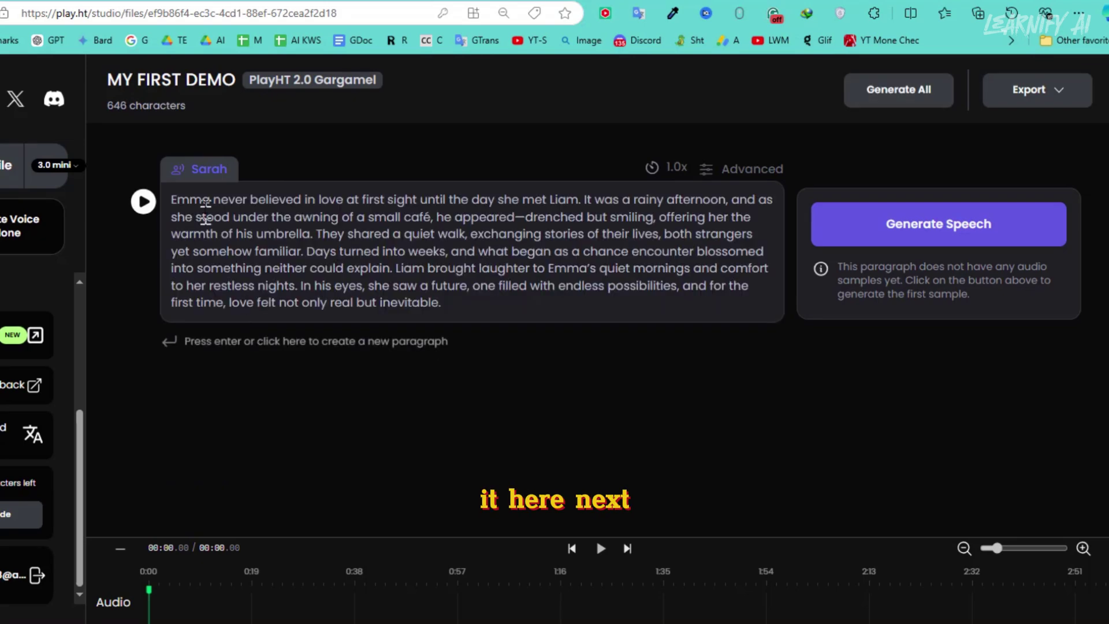
Preview Susan (Narrative) and Ariana, then pick Susan (Narrative) and apply it to all paragraphs.
click(211, 176)
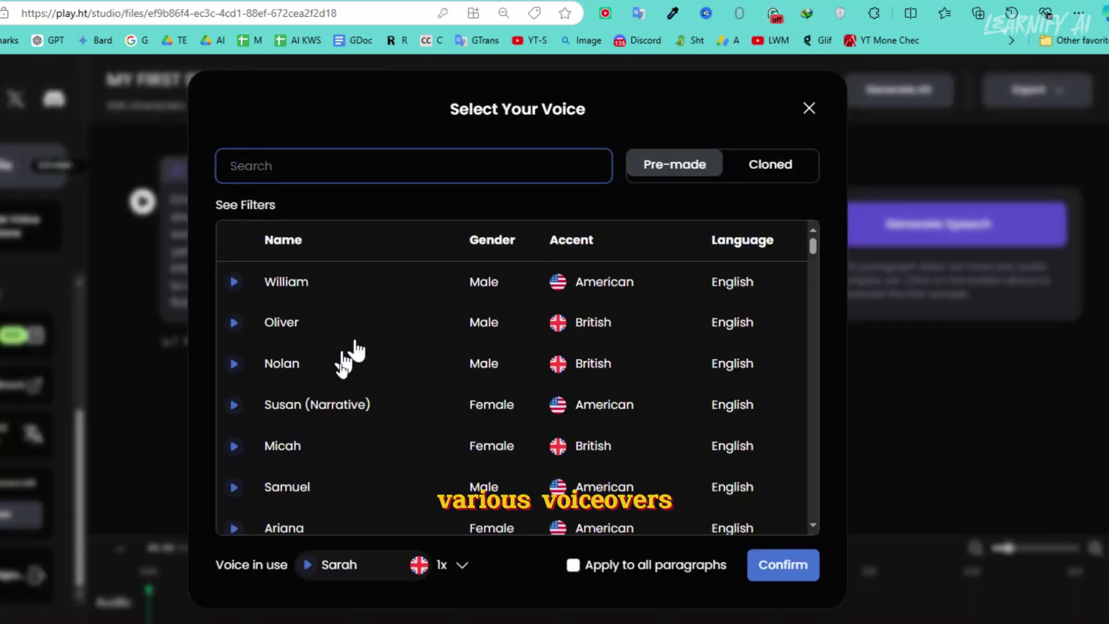
scroll(423, 433, down, 2)
click(236, 330)
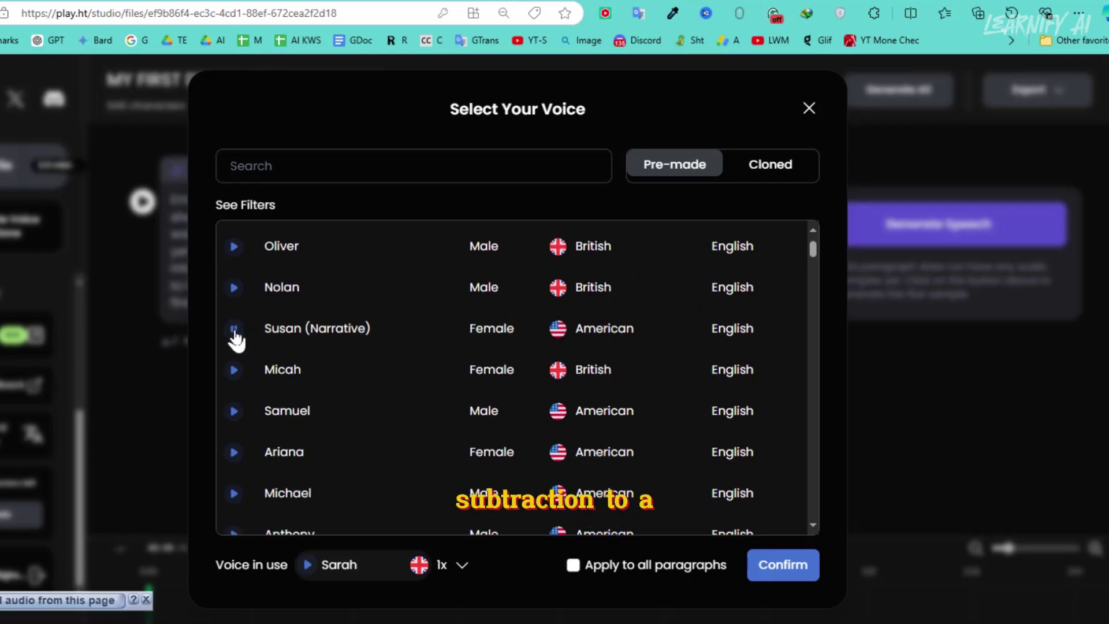
click(238, 459)
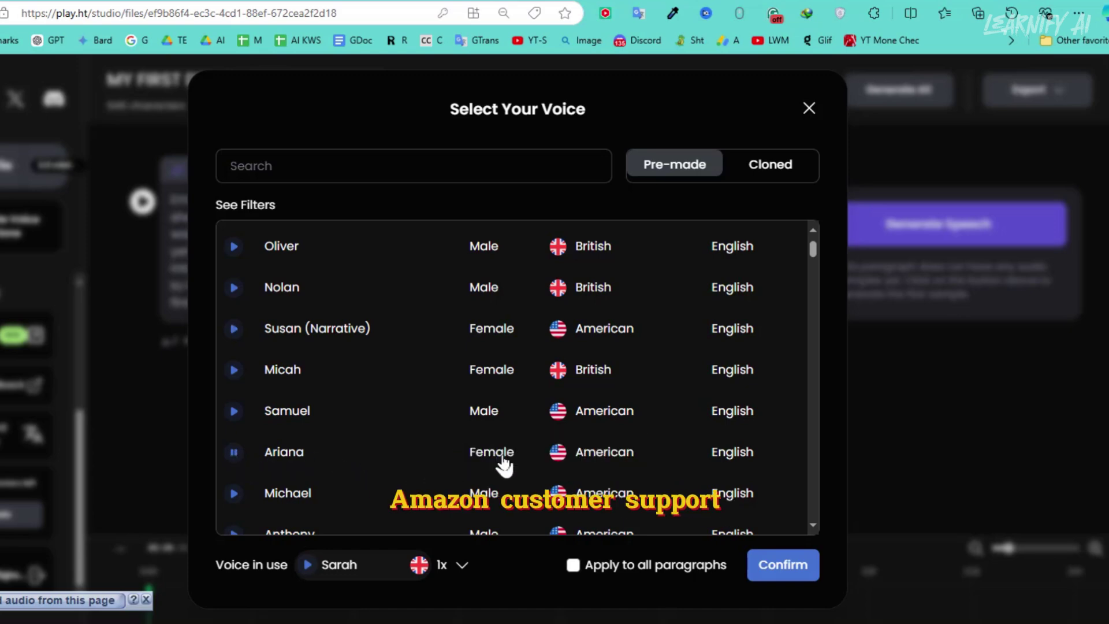
click(312, 337)
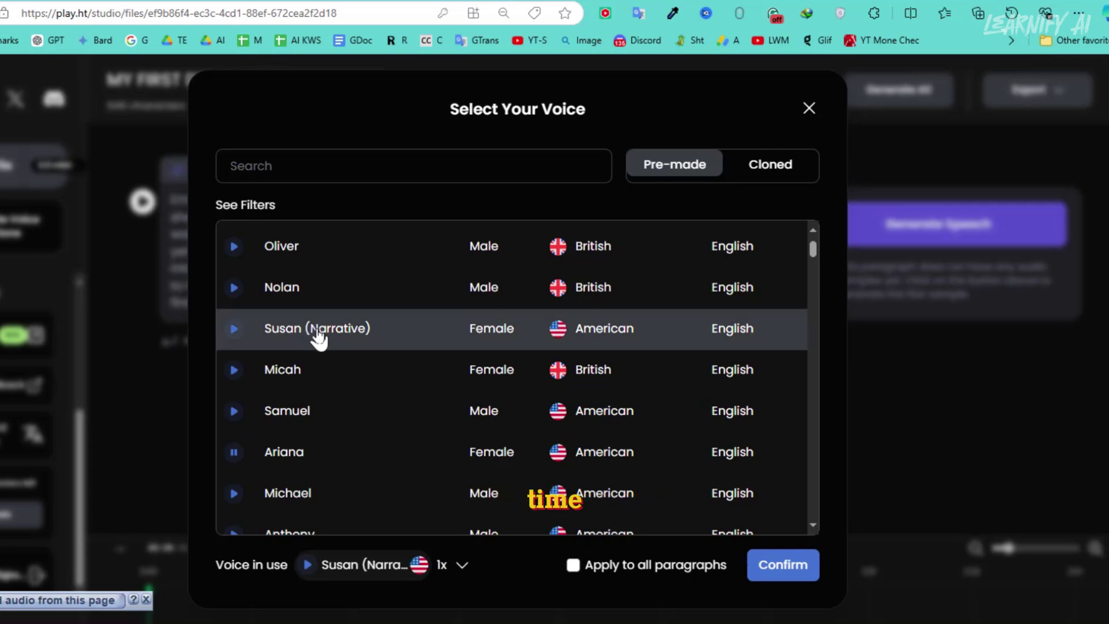
click(237, 453)
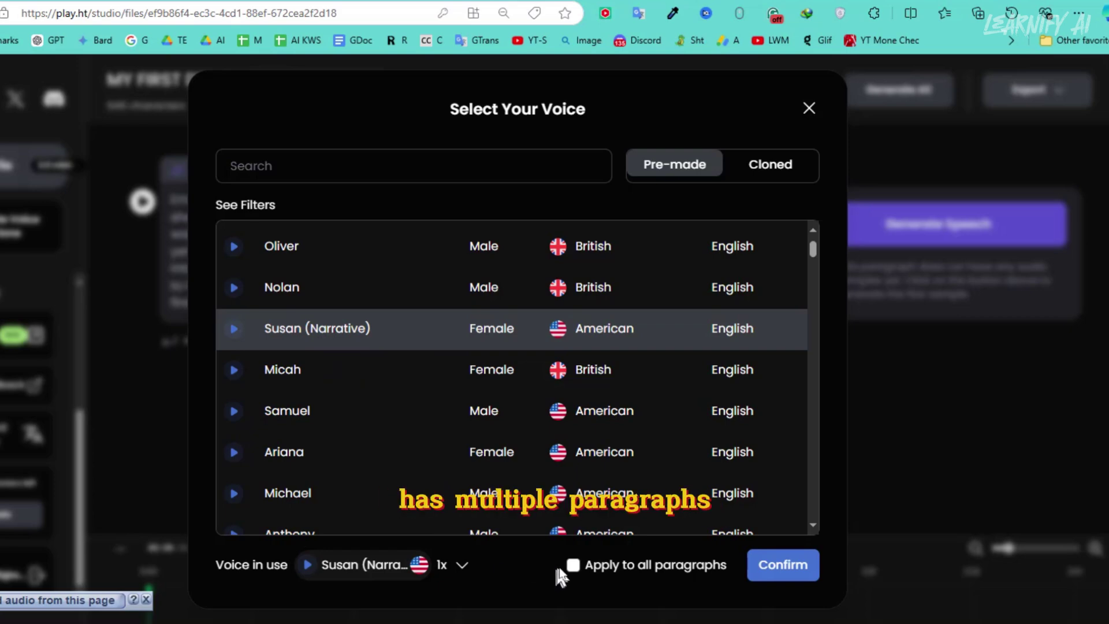
click(573, 566)
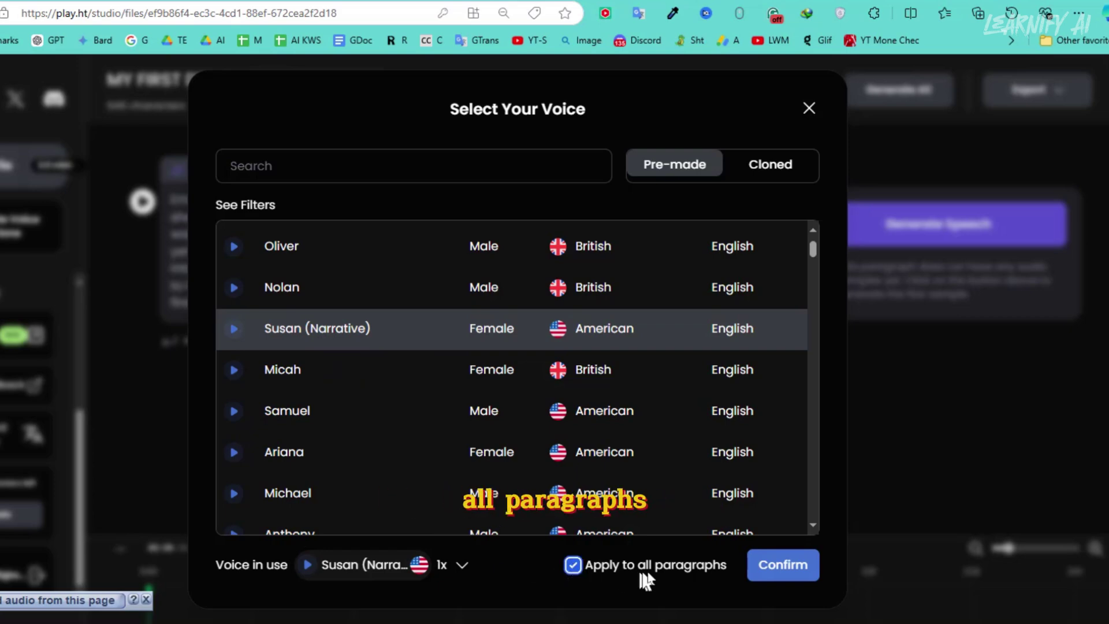
click(772, 571)
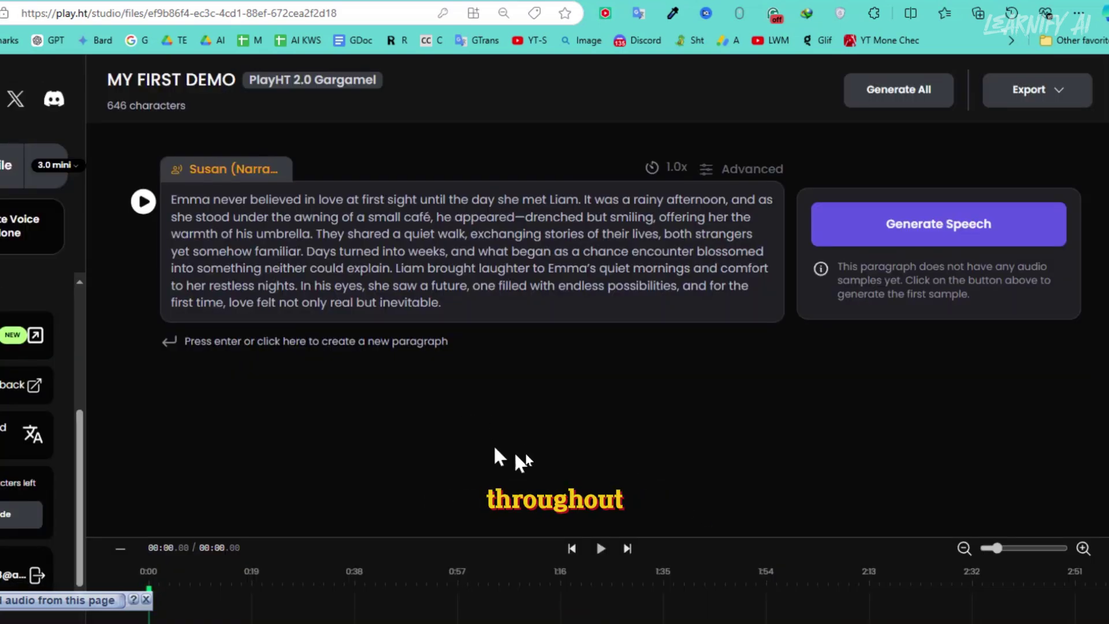
Generate the story's speech in the Susan voice and play back the 38-second sample.
click(875, 214)
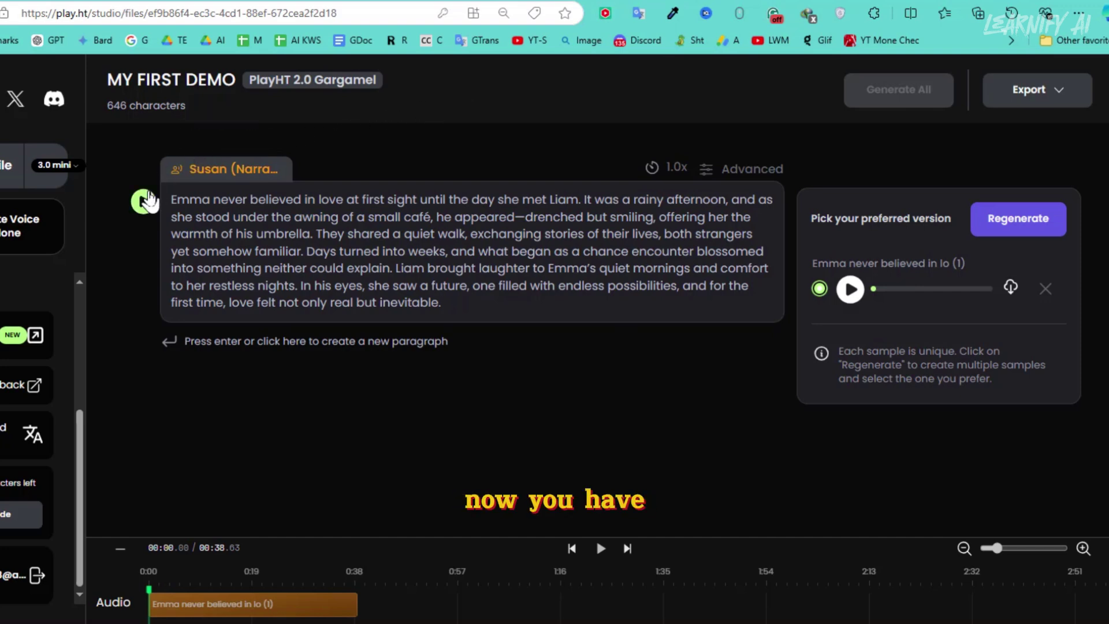
click(144, 202)
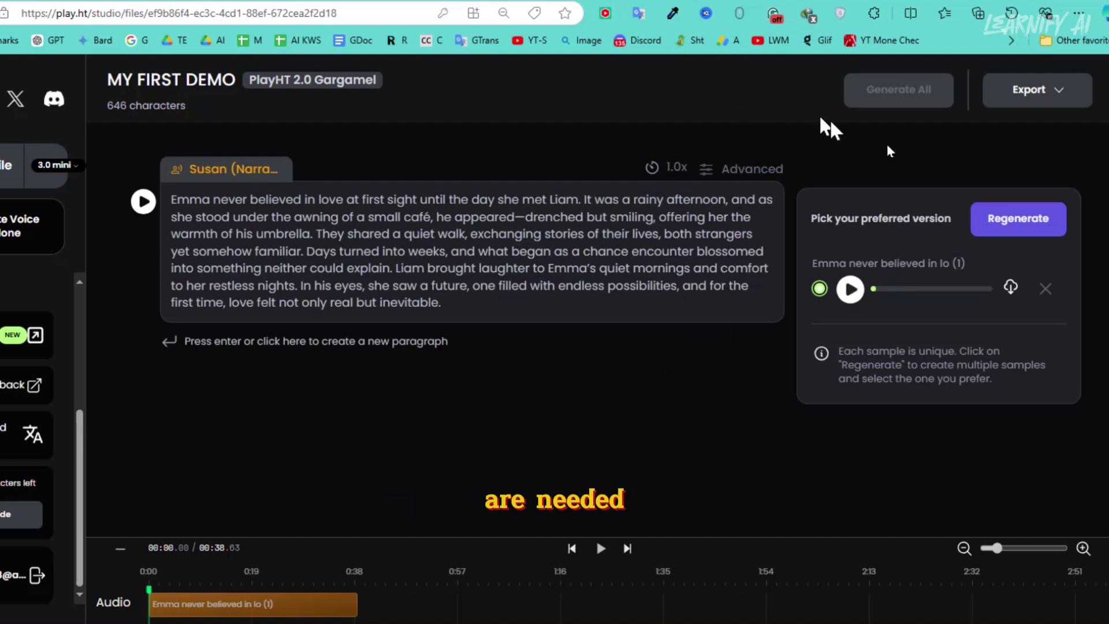
text(at the)
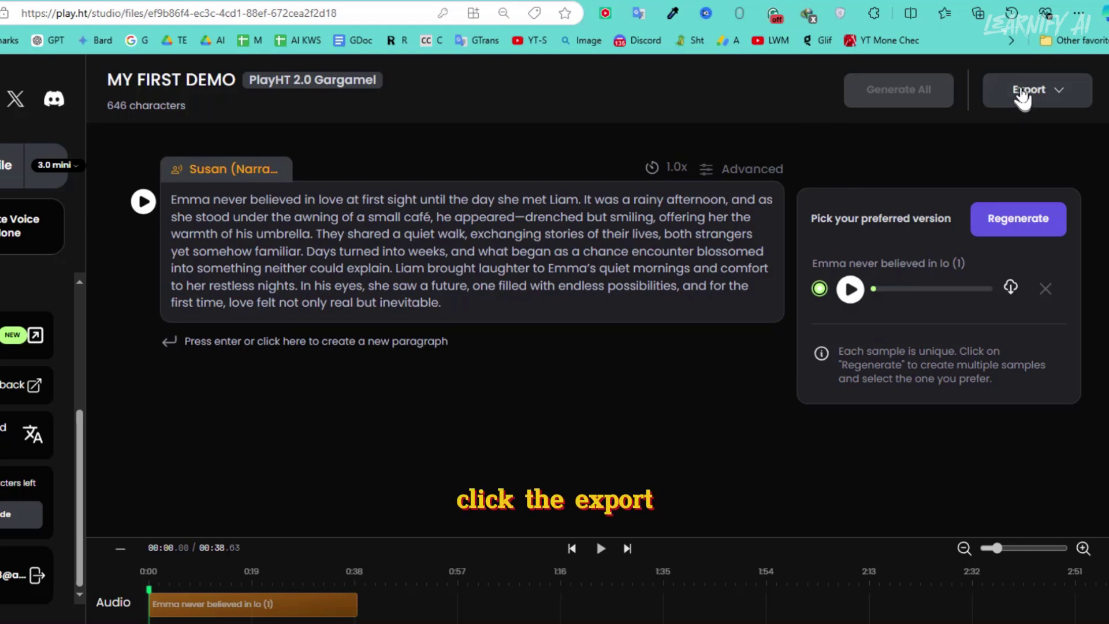
Export the story's Susan voiceover using 'As a single audio file'.
click(1023, 92)
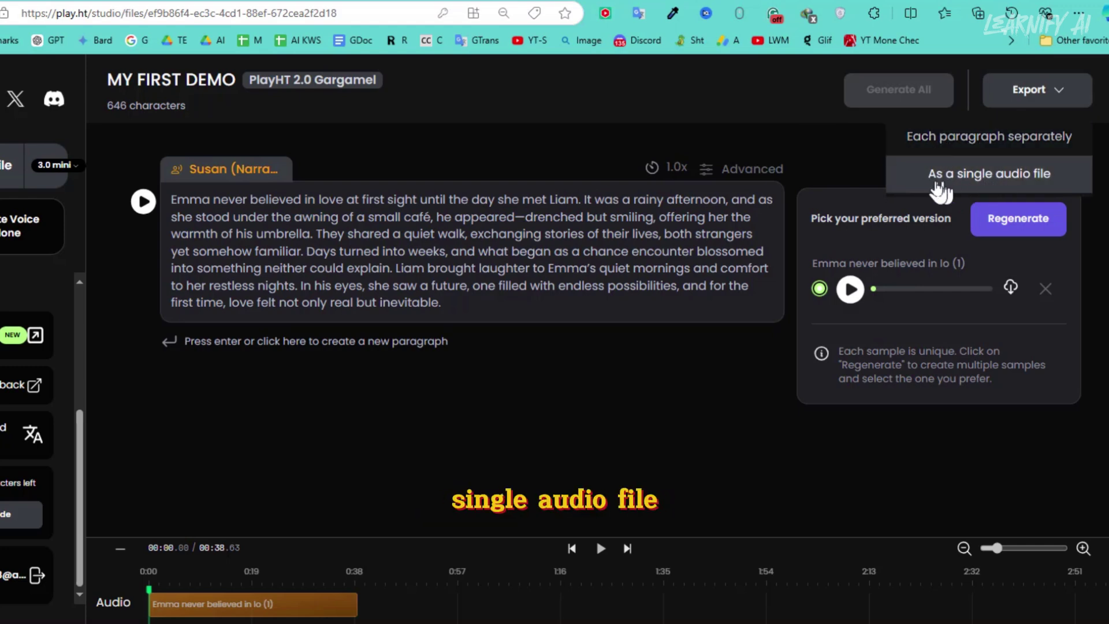
click(972, 183)
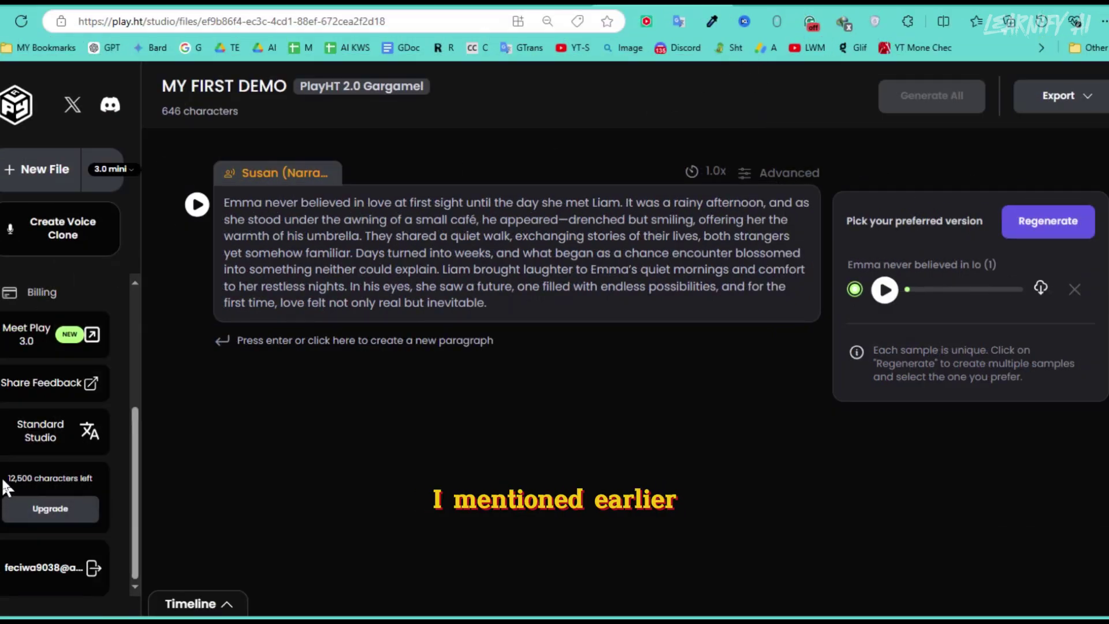
Highlight the remaining character allowance and review the audio effects list in Audacity.
drag(5, 480, 93, 473)
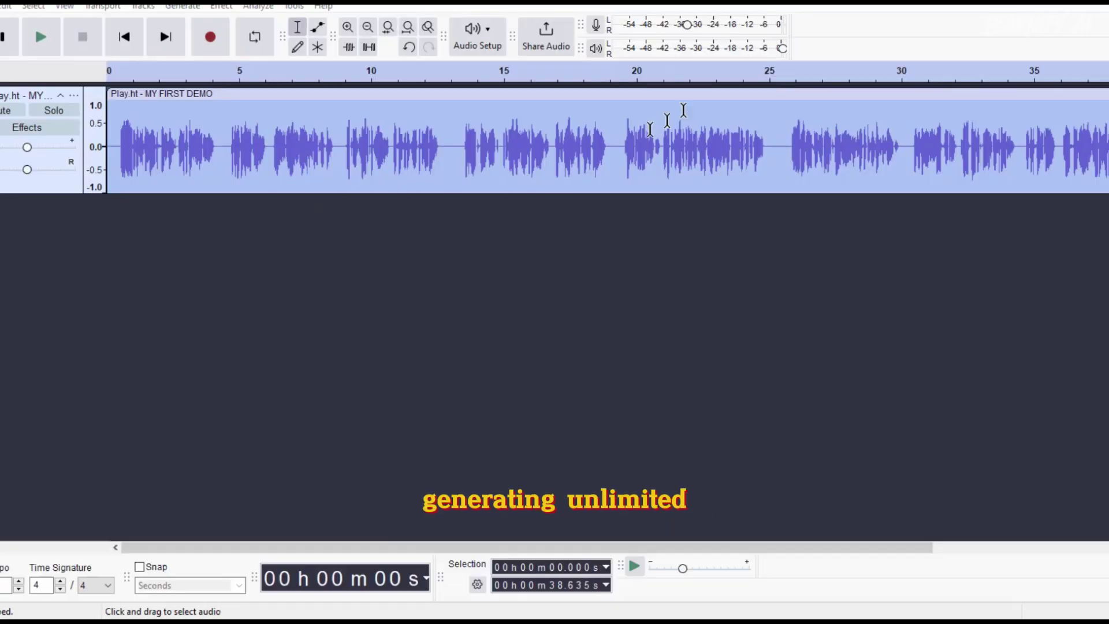
click(221, 7)
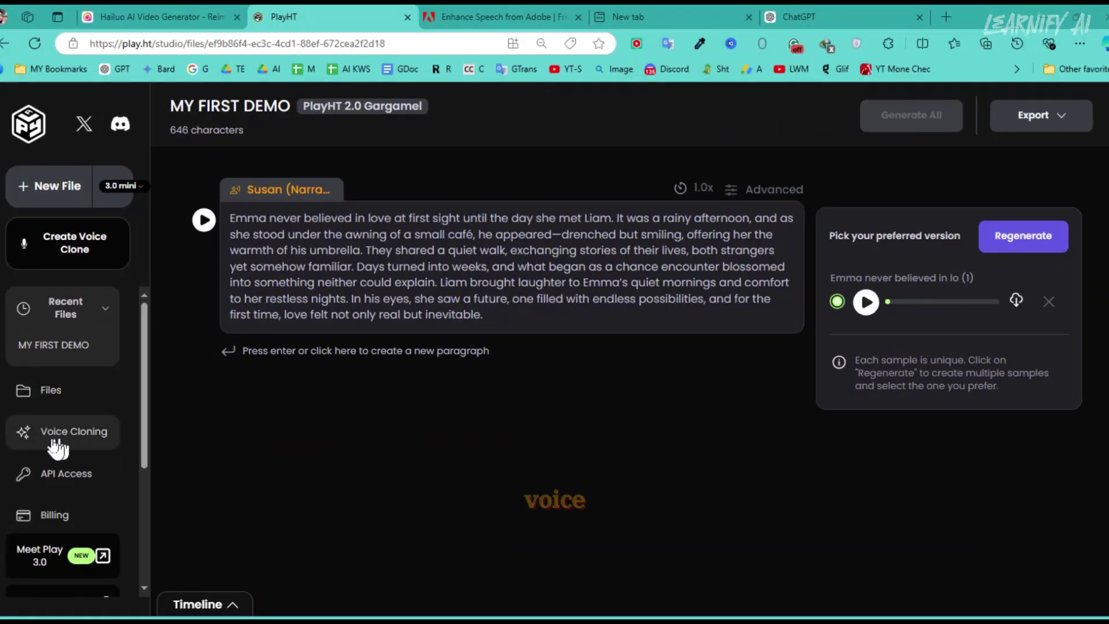
Create a new Instant voice clone with English input and start uploading an audio sample.
click(124, 429)
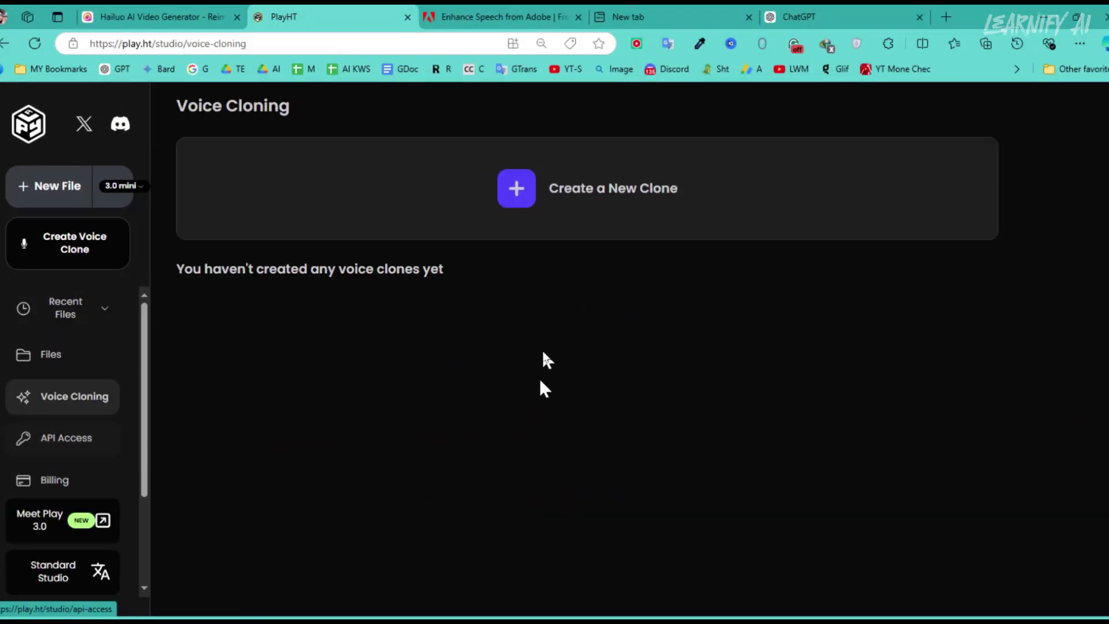
click(580, 197)
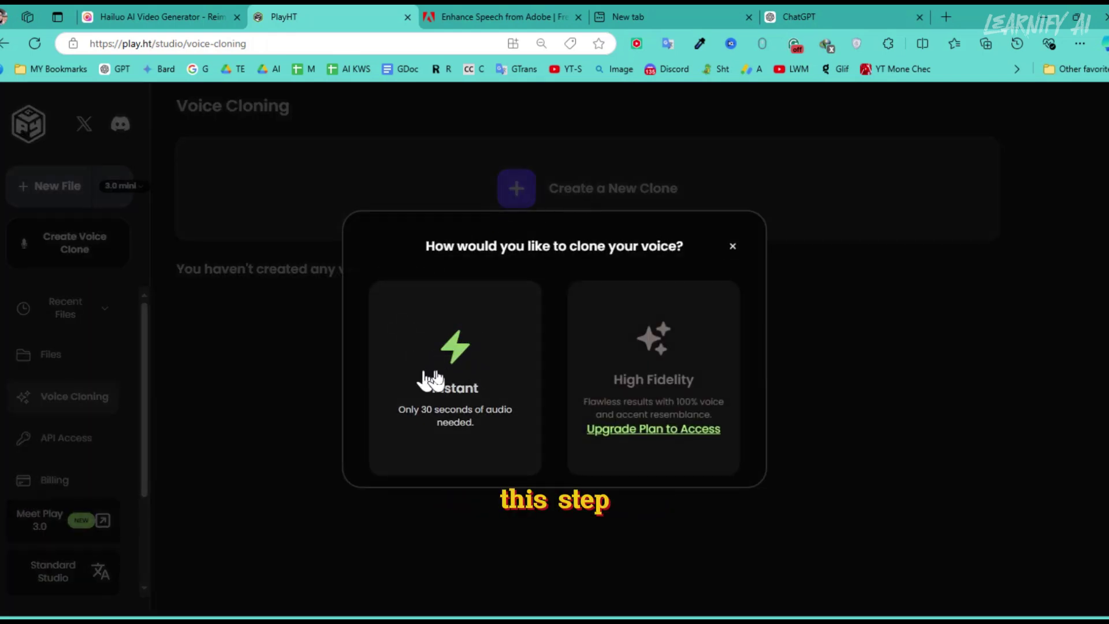
click(403, 371)
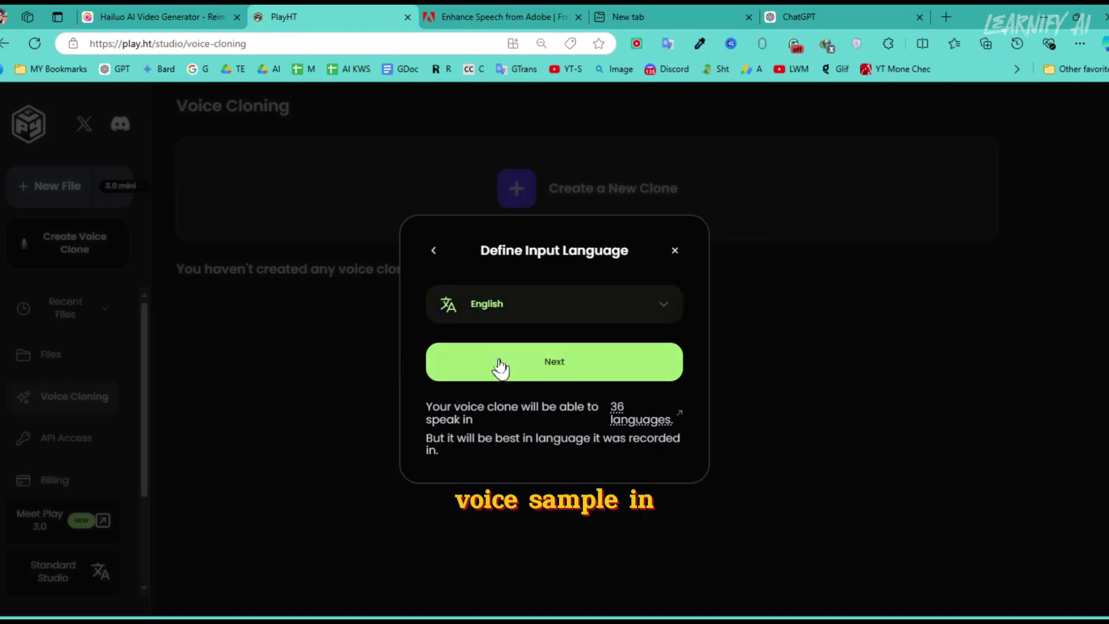
click(497, 367)
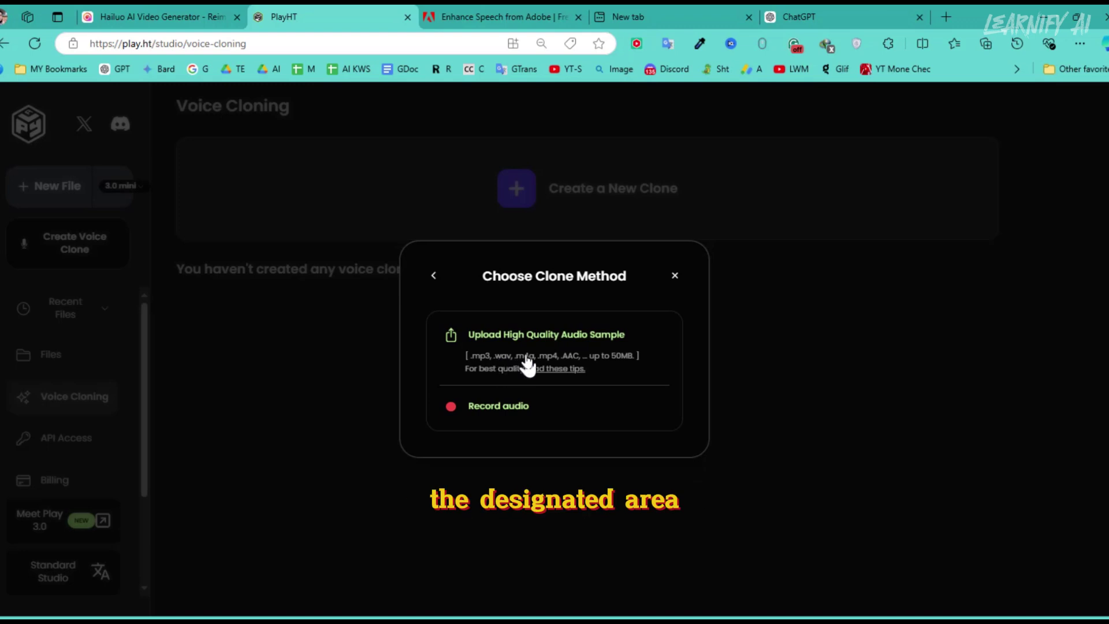
click(555, 335)
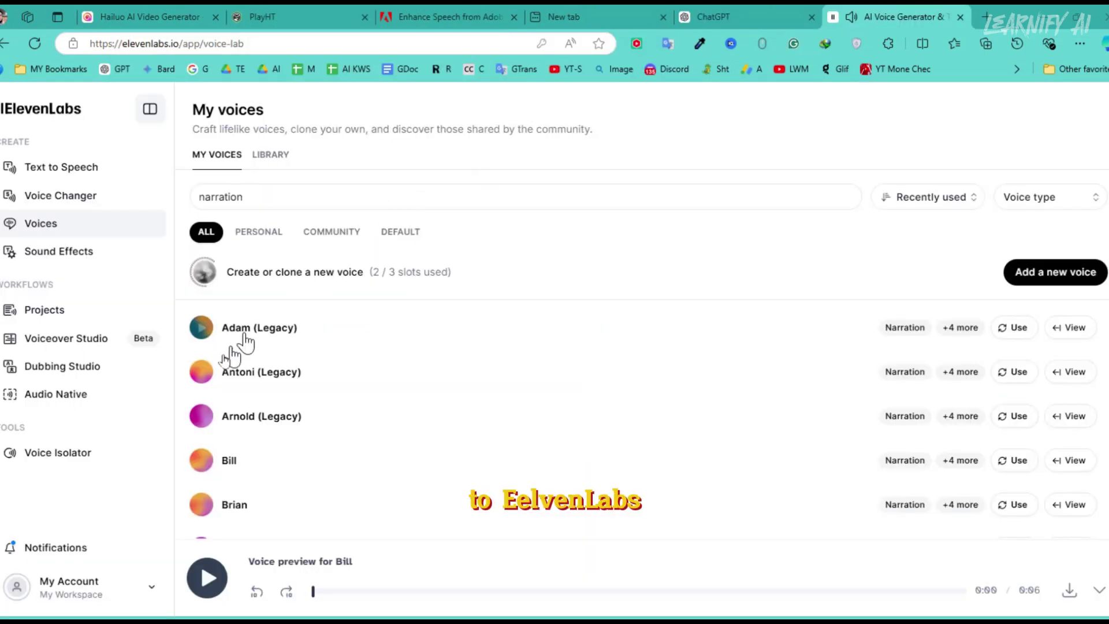
Play ElevenLabs' Bill voice preview, save it as Elevenlabs Bill.mp3, and choose it as the clone sample.
mouse_move(255, 470)
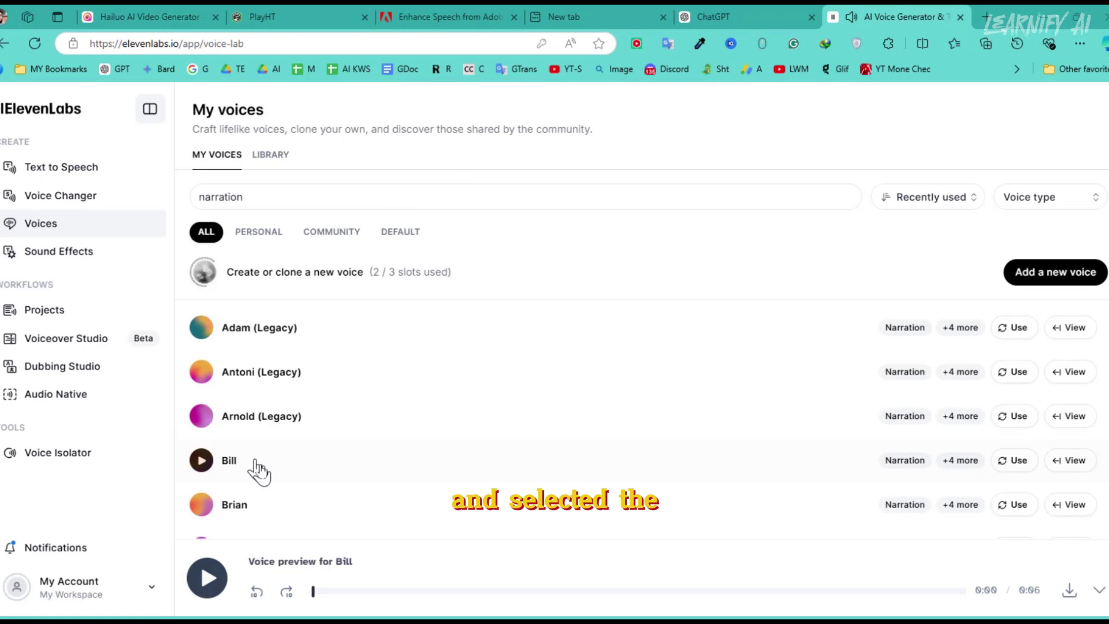
click(200, 461)
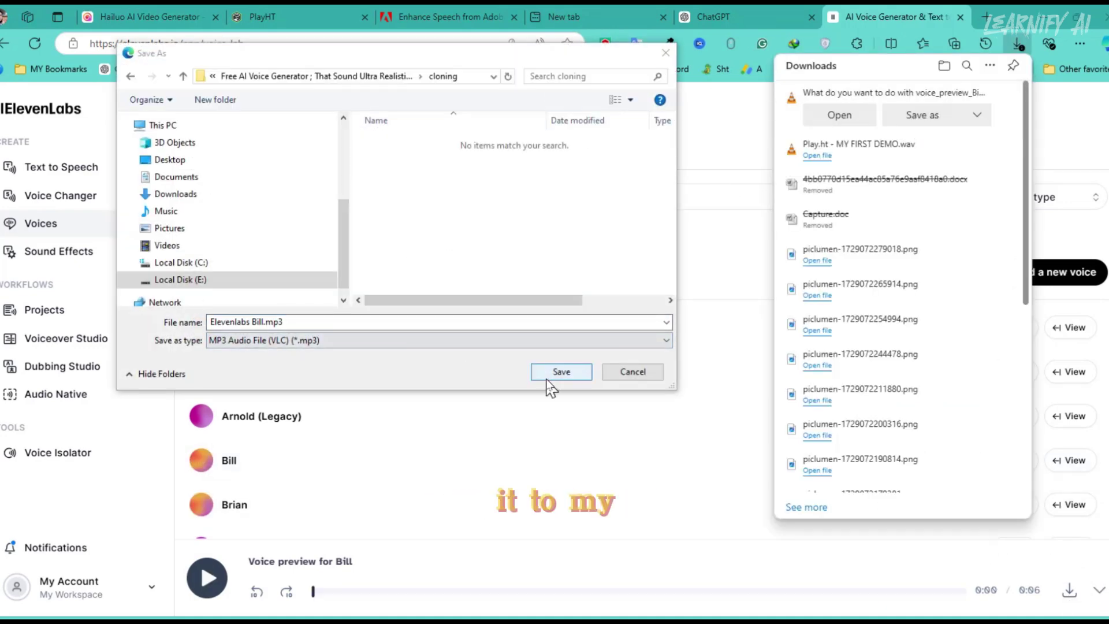
click(556, 373)
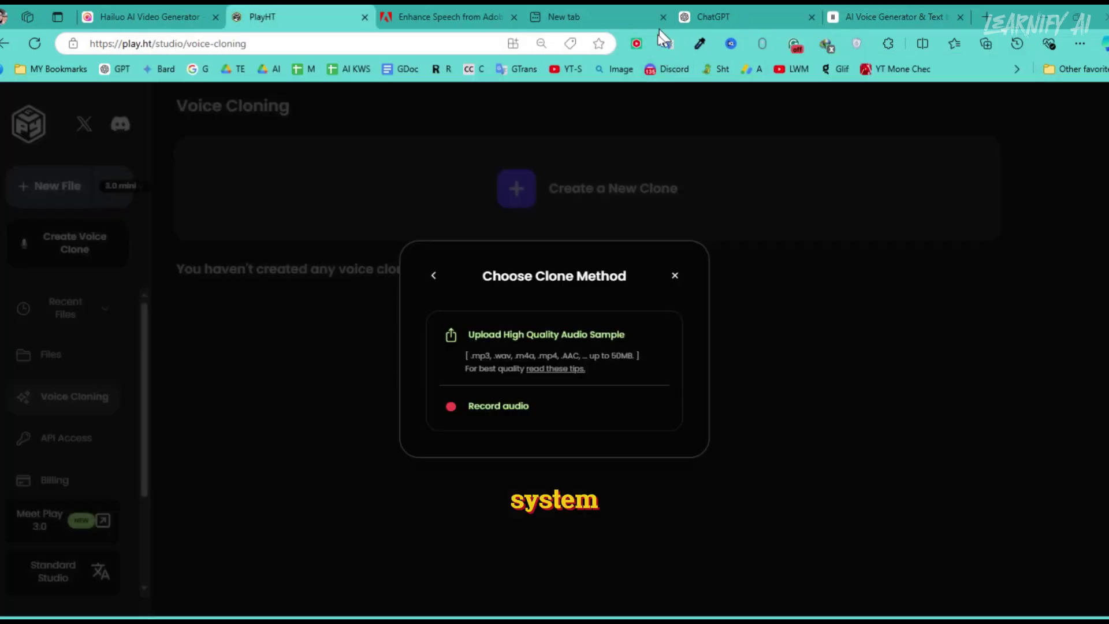
click(555, 345)
Clone the Elevenlabs Bill.mp3 sample as a male voice named 'Elevenlabs Bill voice cloning', confirming consent.
double_click(379, 152)
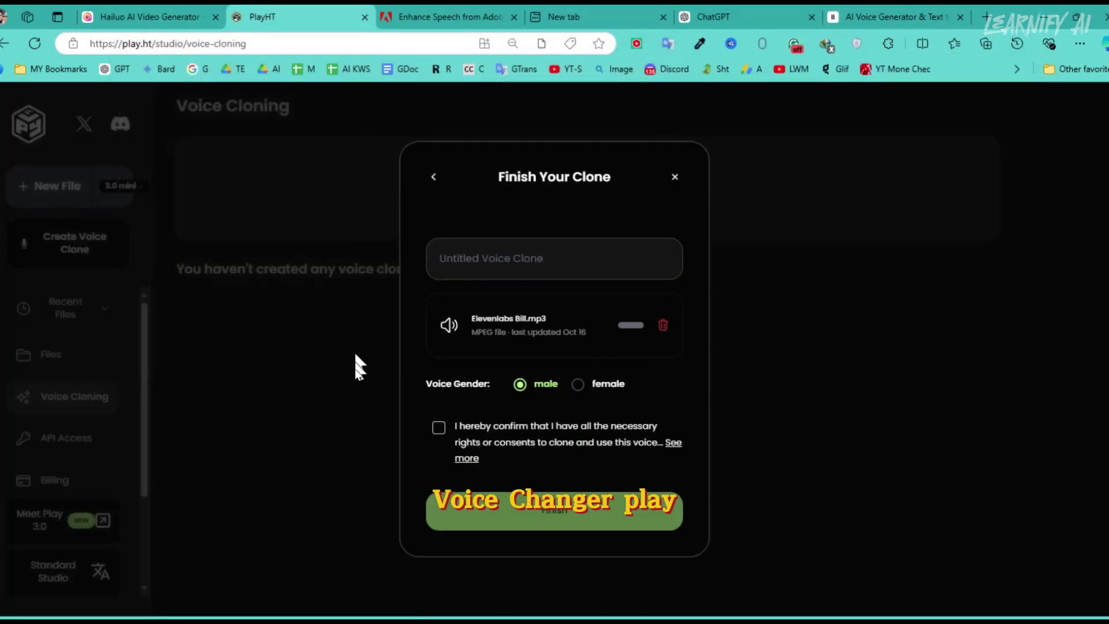
click(492, 268)
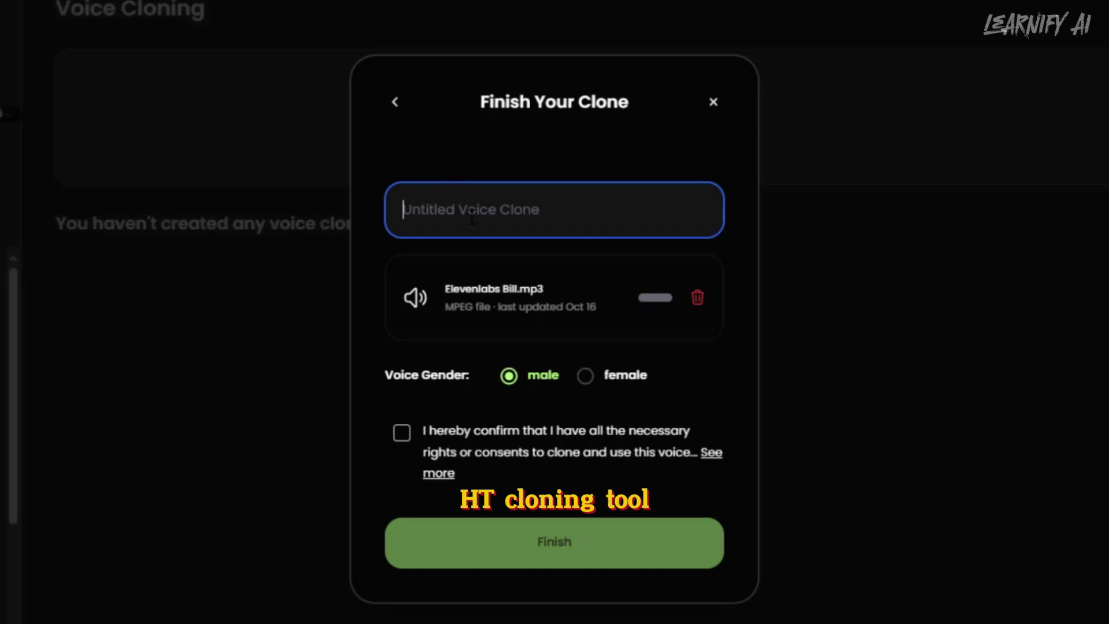
text(Elevenlabs Bill voice cloning)
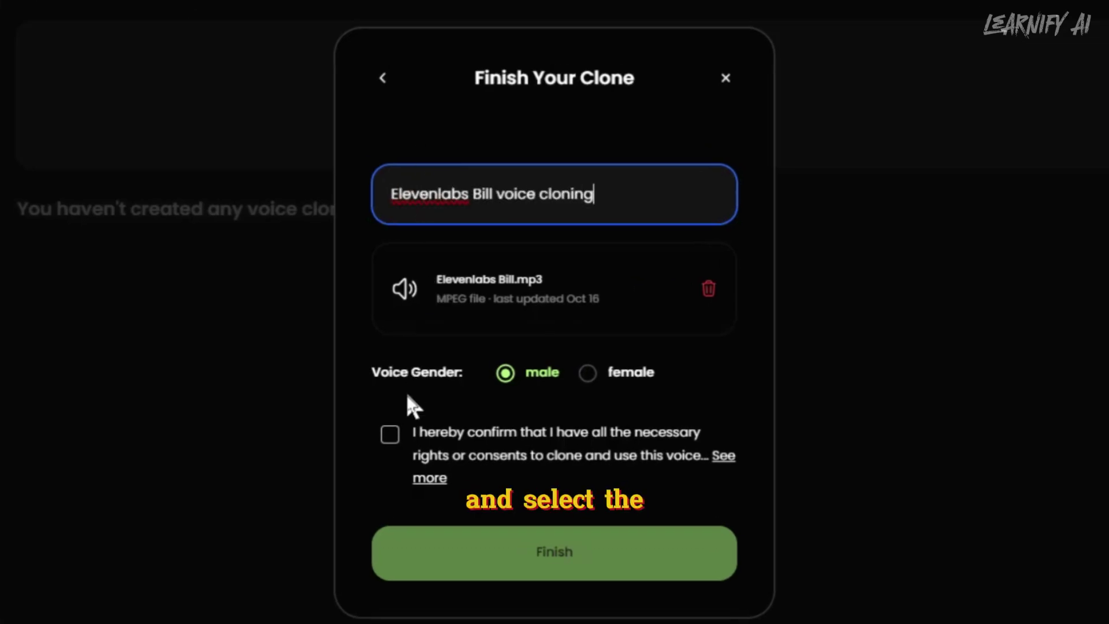
click(391, 440)
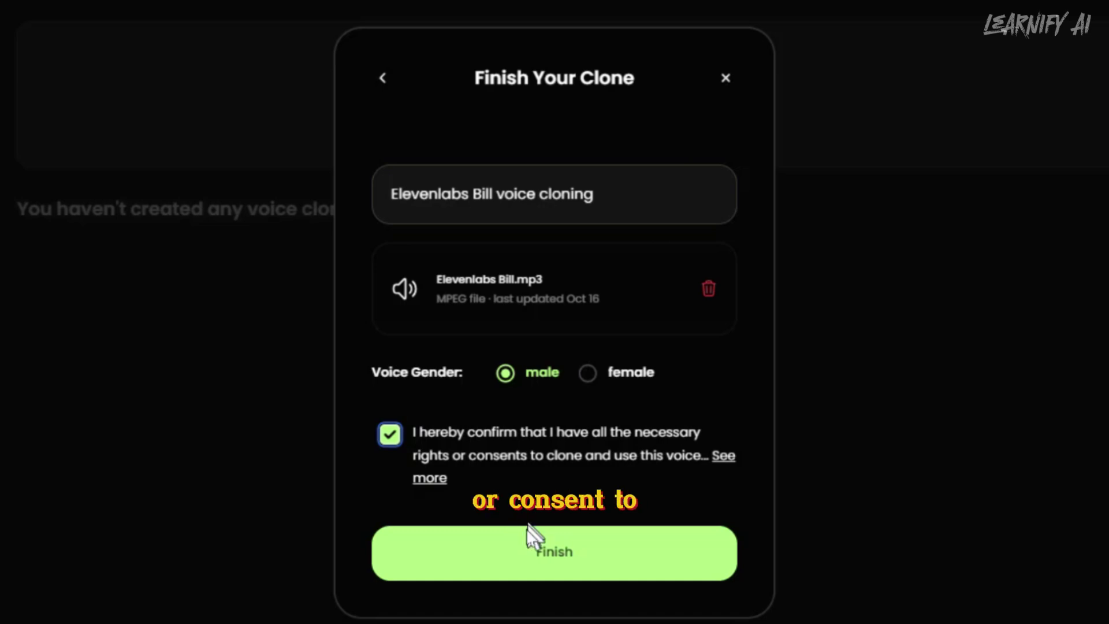
click(504, 573)
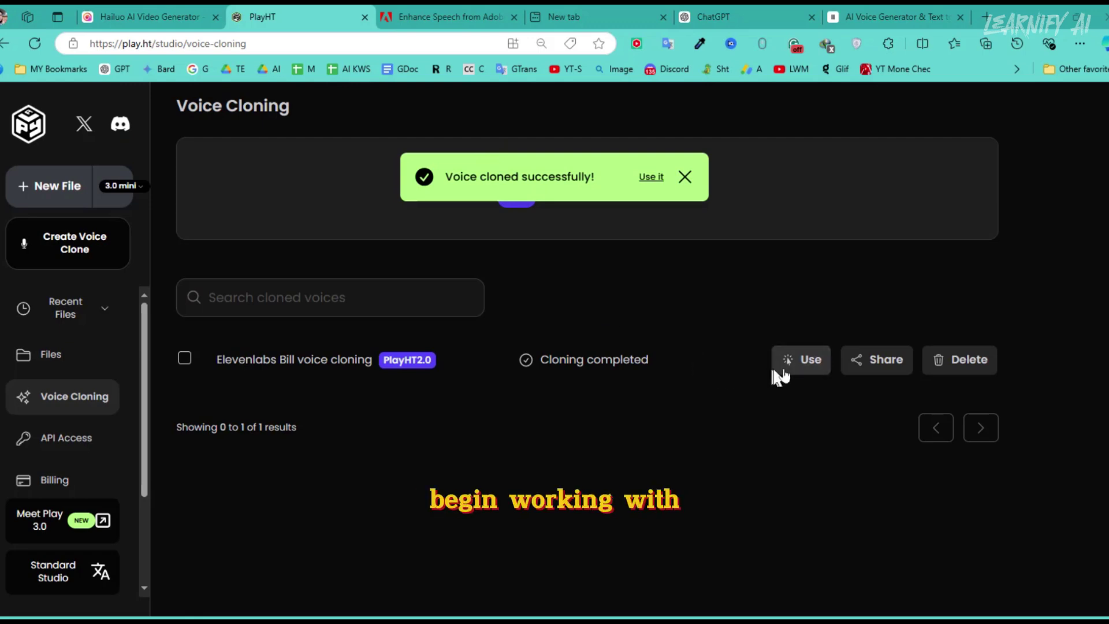
Start a new file with the Bill clone and paste in the ChatGPT relationships script.
click(801, 360)
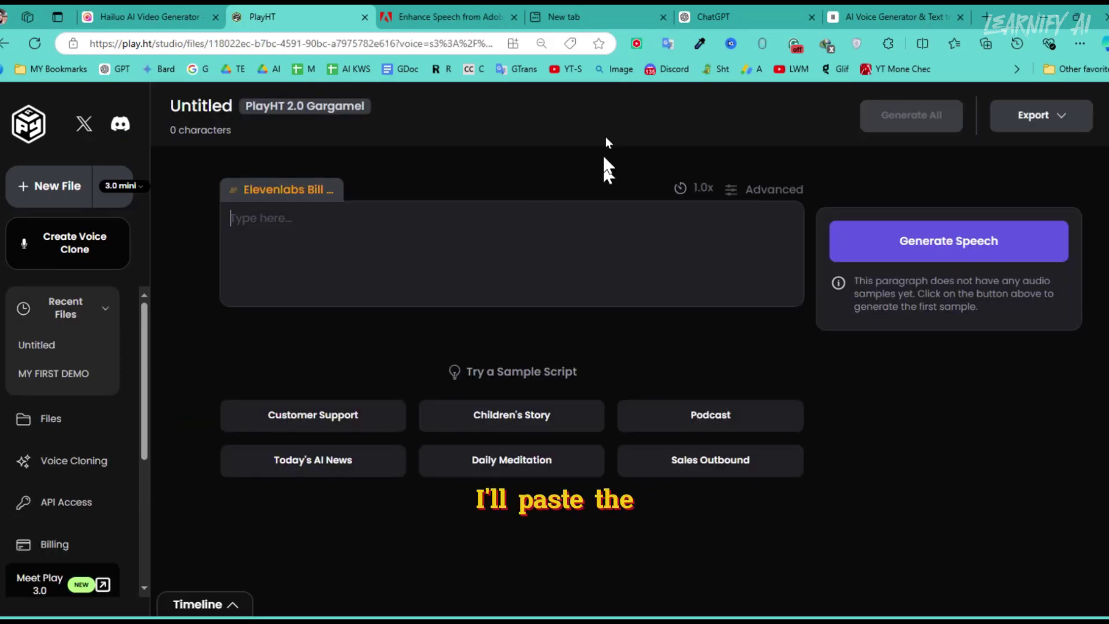
click(714, 16)
click(378, 470)
click(298, 16)
right_click(297, 220)
click(335, 331)
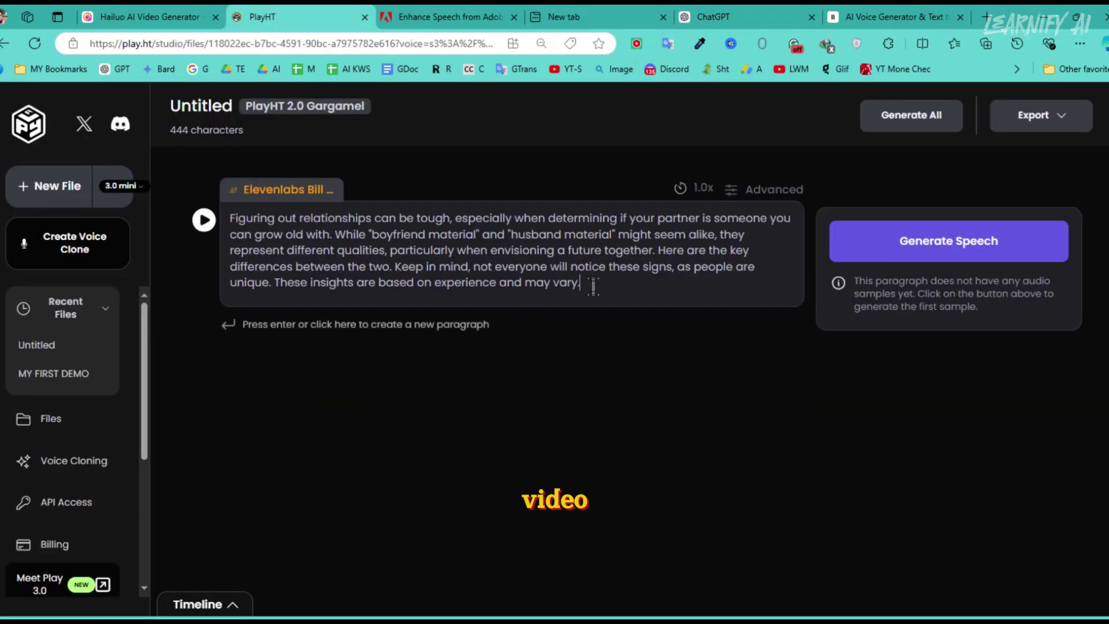
Raise the voice's stability, similarity and intensity in the advanced settings.
click(763, 190)
drag(896, 260, 943, 262)
click(892, 293)
drag(829, 330, 926, 337)
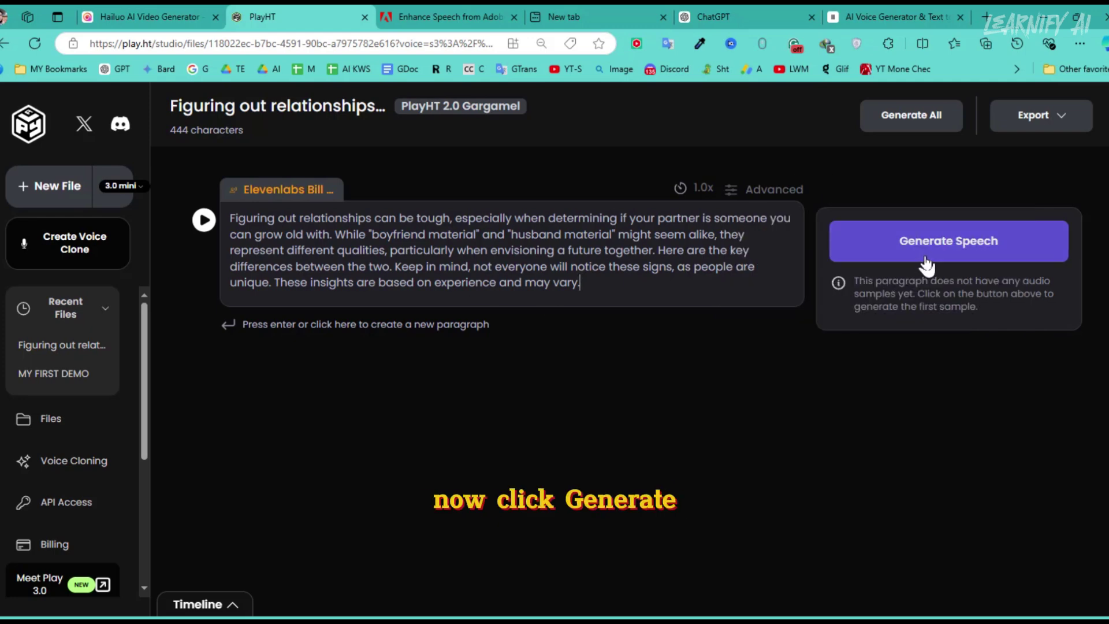
Generate the relationships paragraph in the cloned Bill voice and play it from the timeline.
click(926, 257)
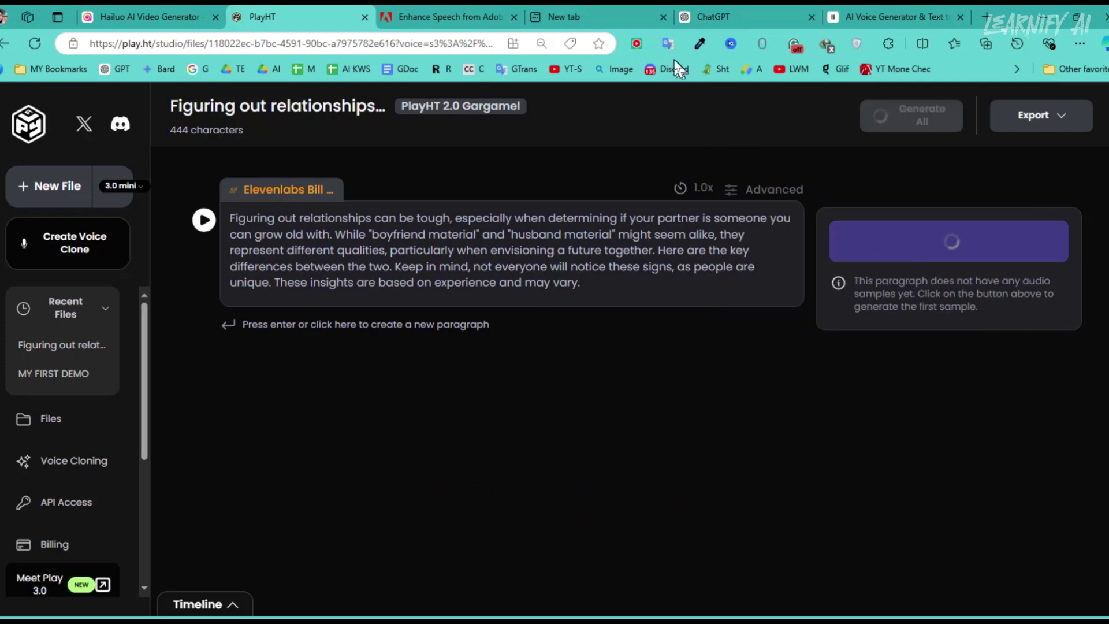
click(231, 605)
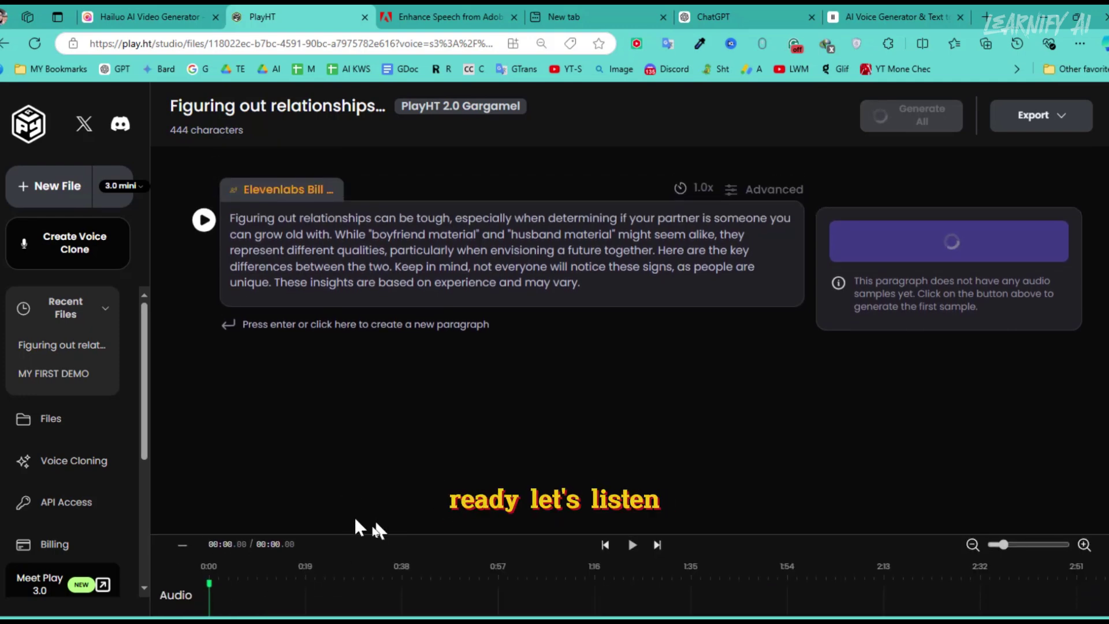
click(204, 220)
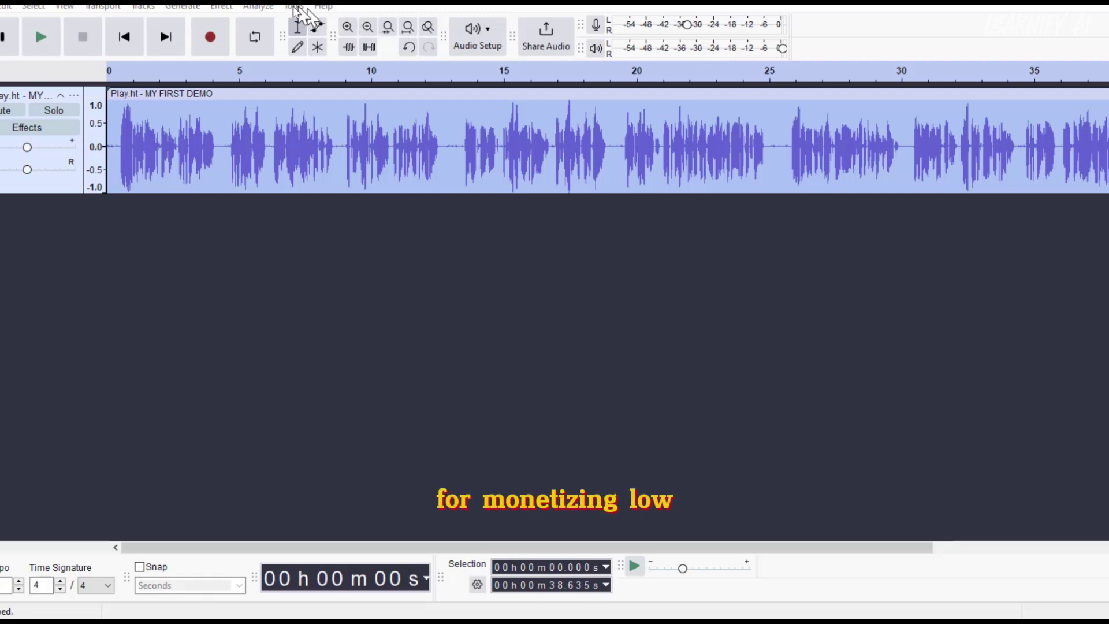
Look through Audacity's Effect menu, then import the Play.ht relationships voiceover into the empty project.
click(221, 7)
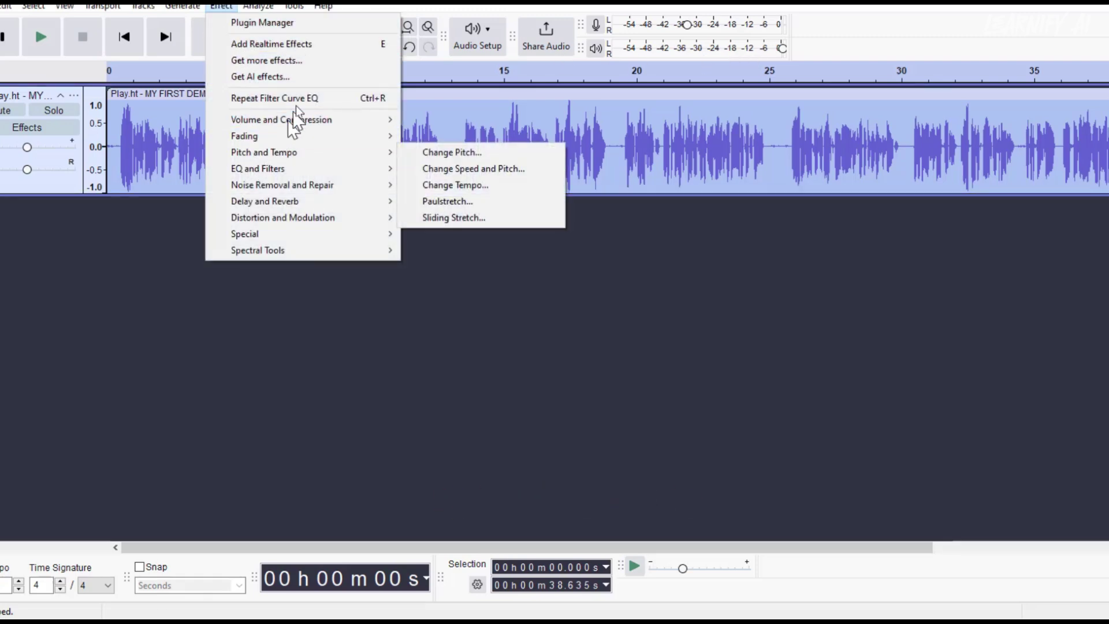
mouse_move(315, 243)
click(759, 256)
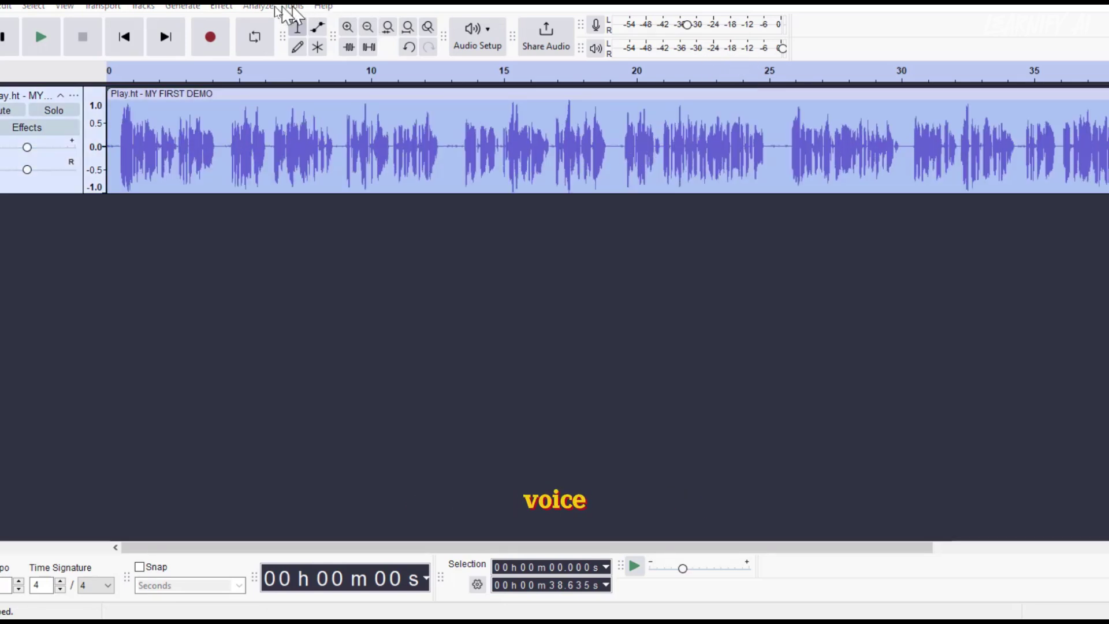
click(221, 6)
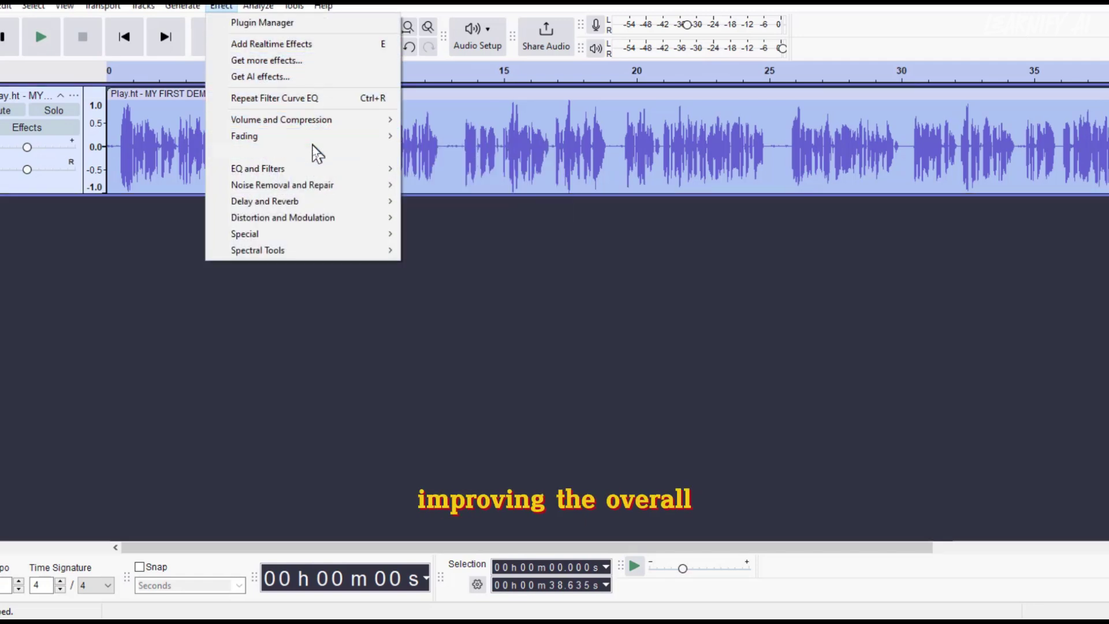
mouse_move(334, 232)
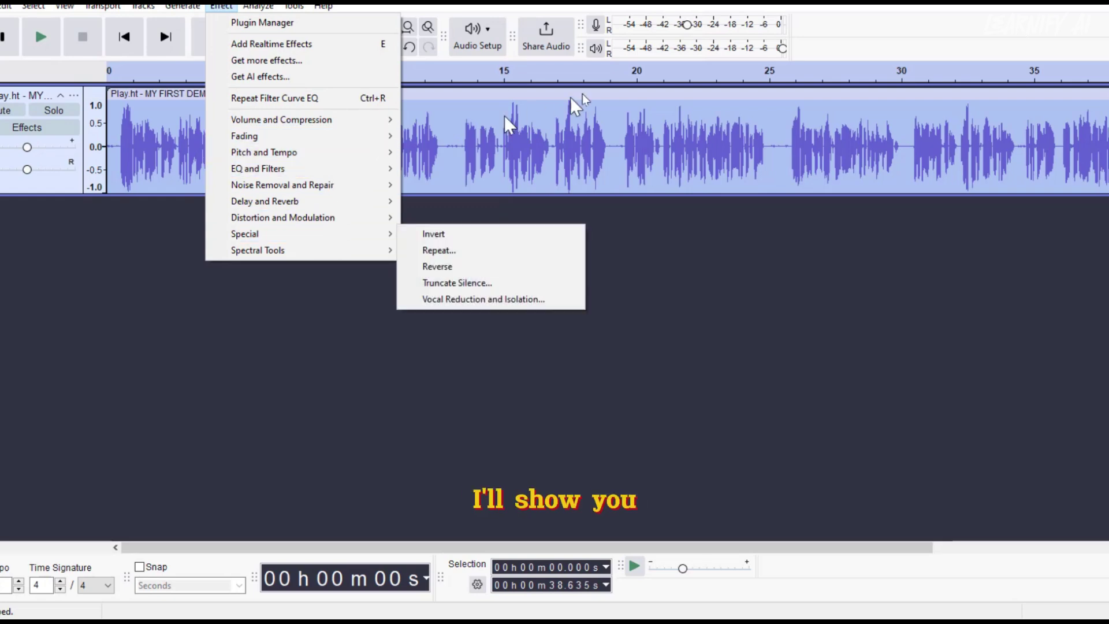
click(758, 256)
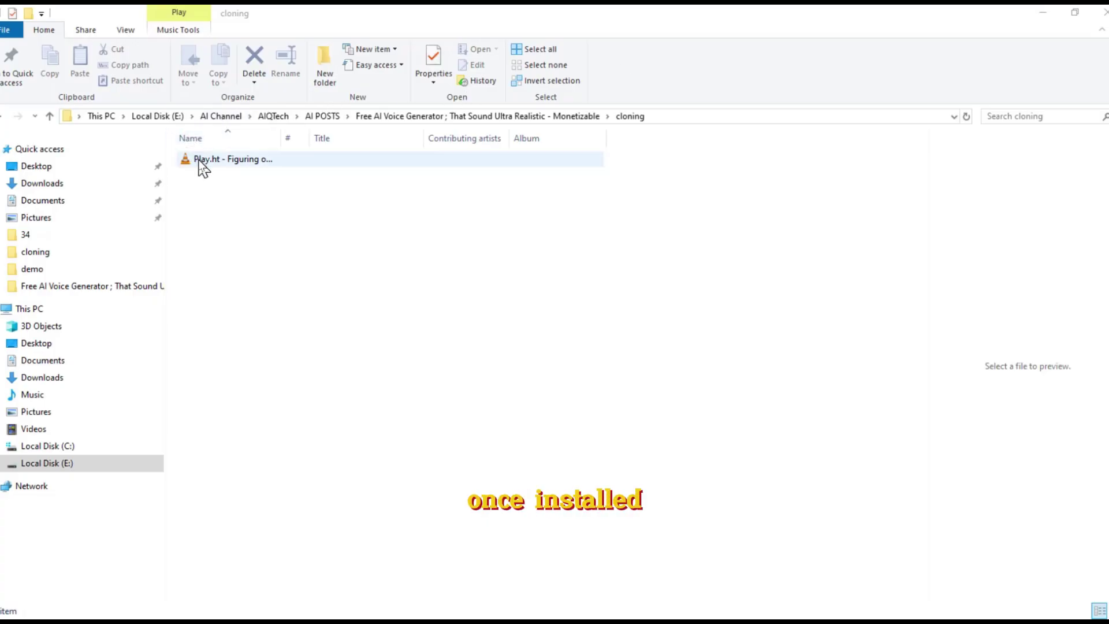
double_click(199, 162)
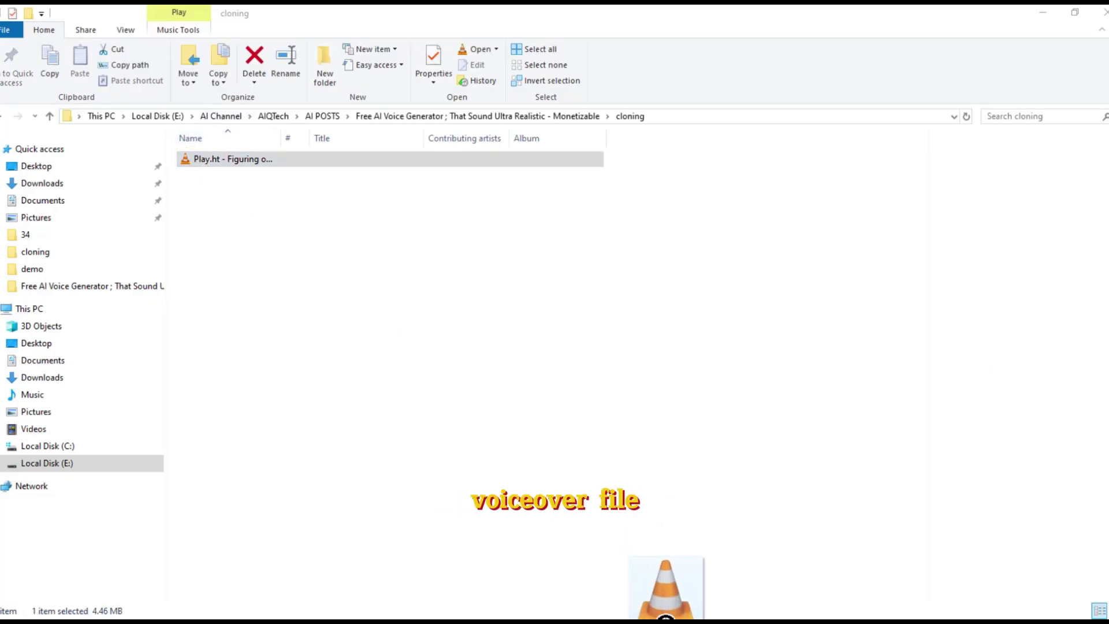
drag(673, 621, 442, 295)
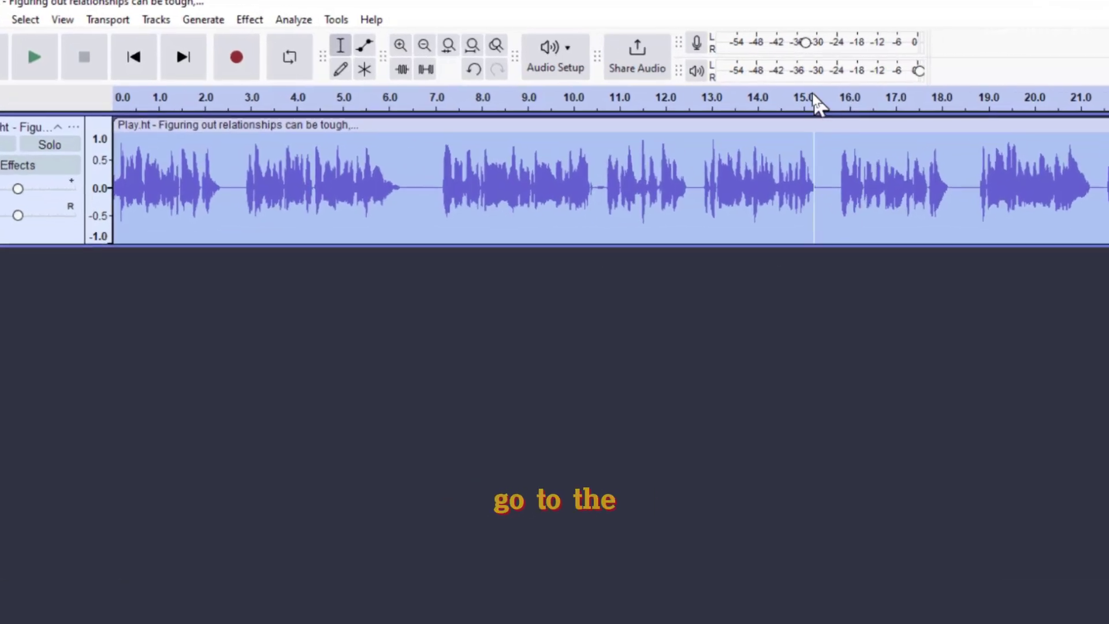
Apply Truncate Silence to shorten the voiceover's pauses to 0.5 seconds.
click(249, 19)
mouse_move(301, 295)
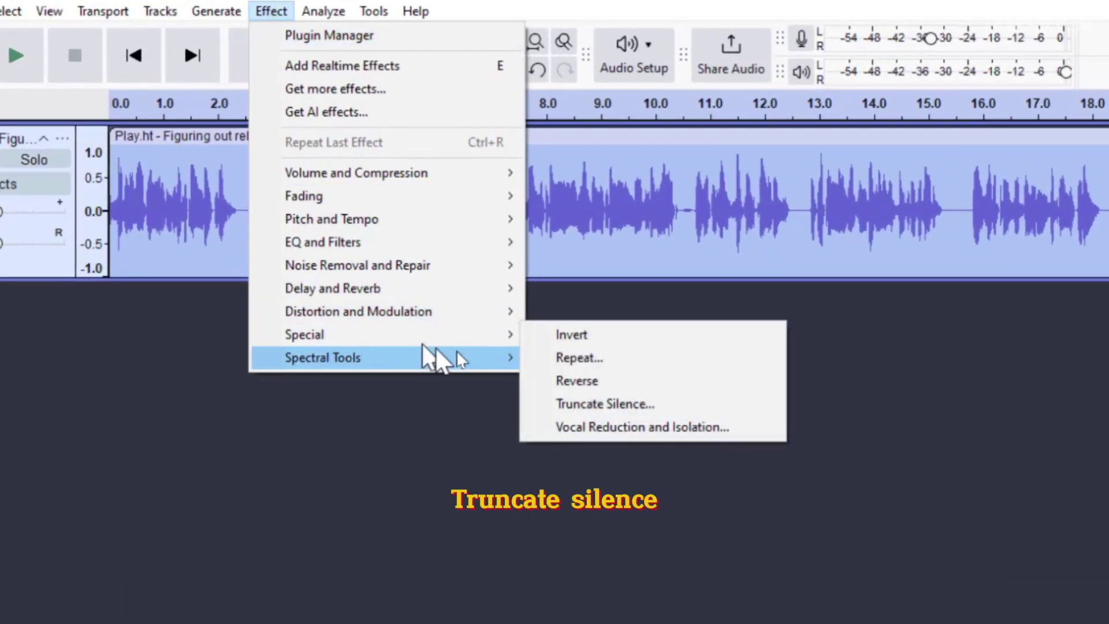
click(584, 406)
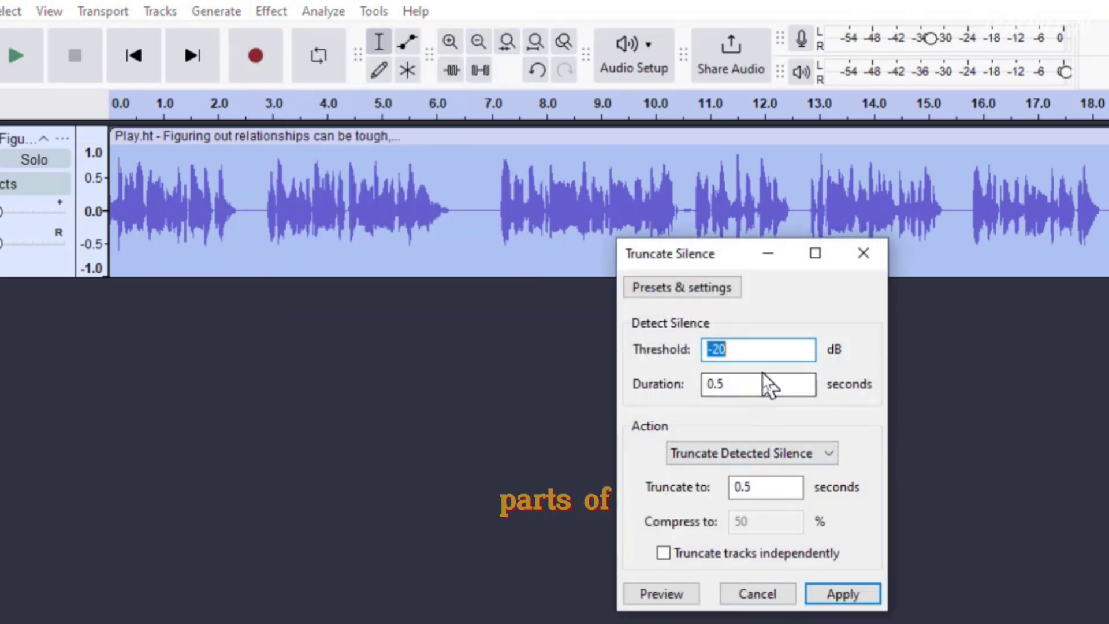
click(852, 596)
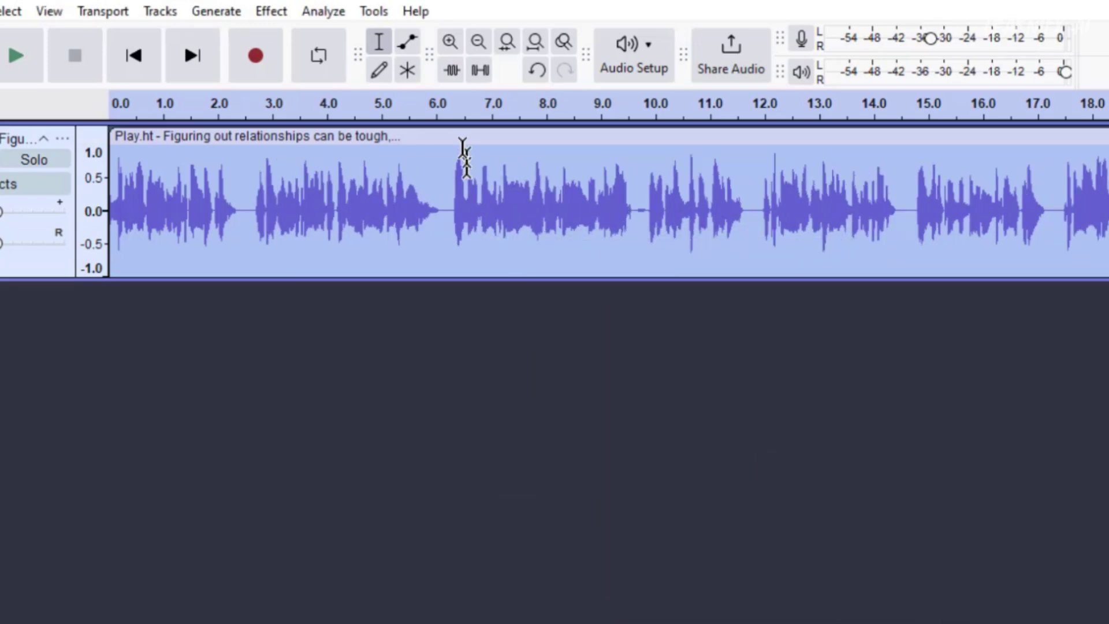
Open Change Pitch with a -0.75 semitone shift.
click(271, 11)
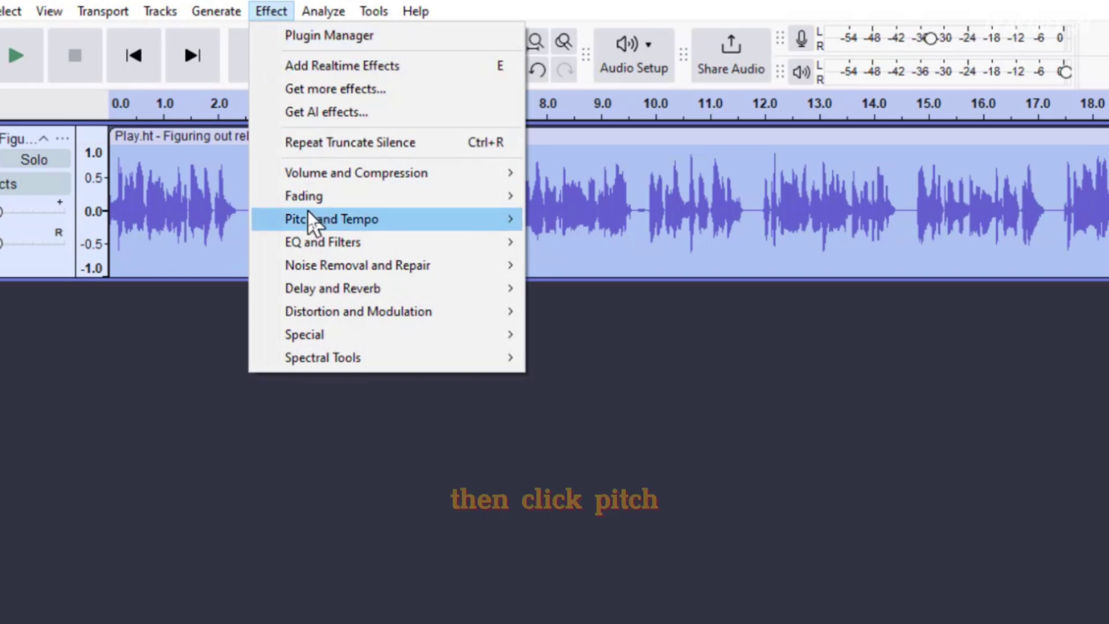
mouse_move(319, 214)
click(561, 220)
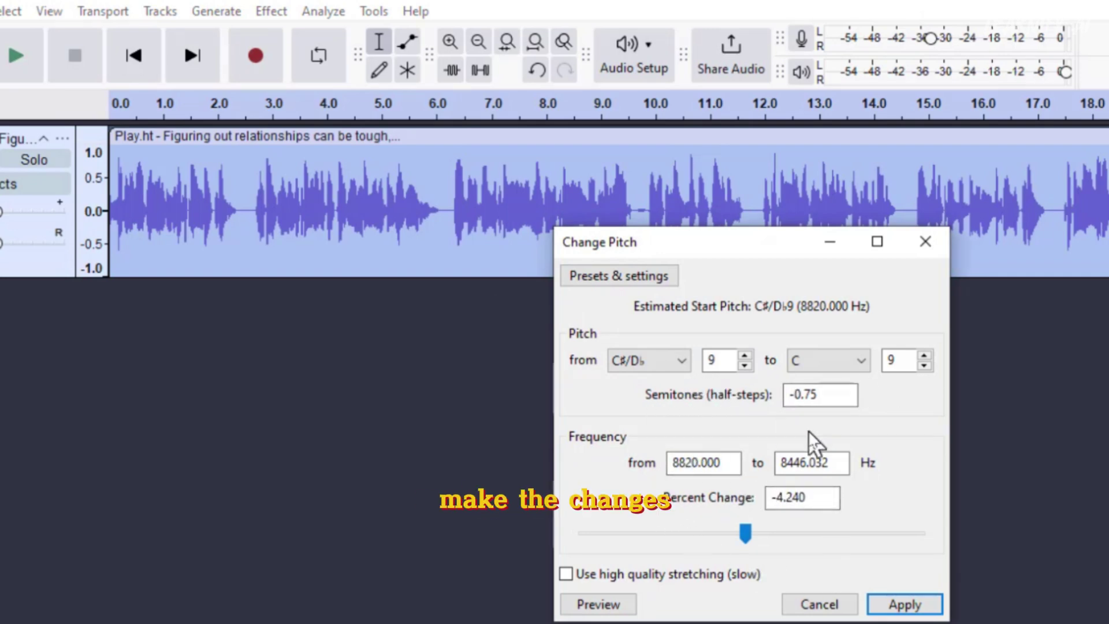
Apply the -0.75 semitone pitch drop, then a Filter Curve EQ with the Bass Boost preset.
click(884, 607)
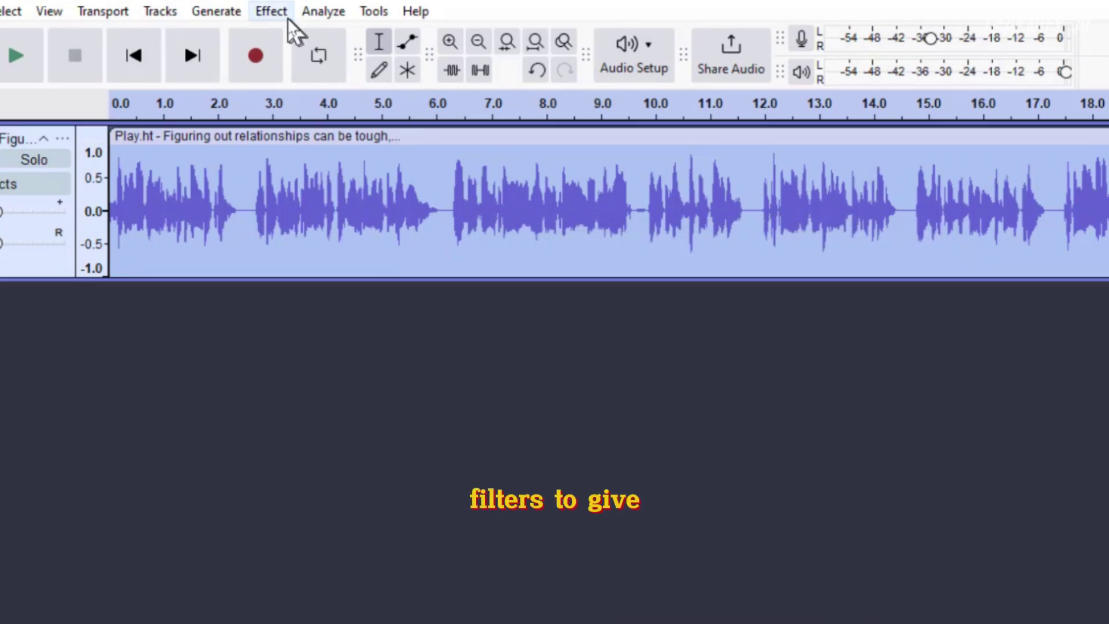
click(285, 12)
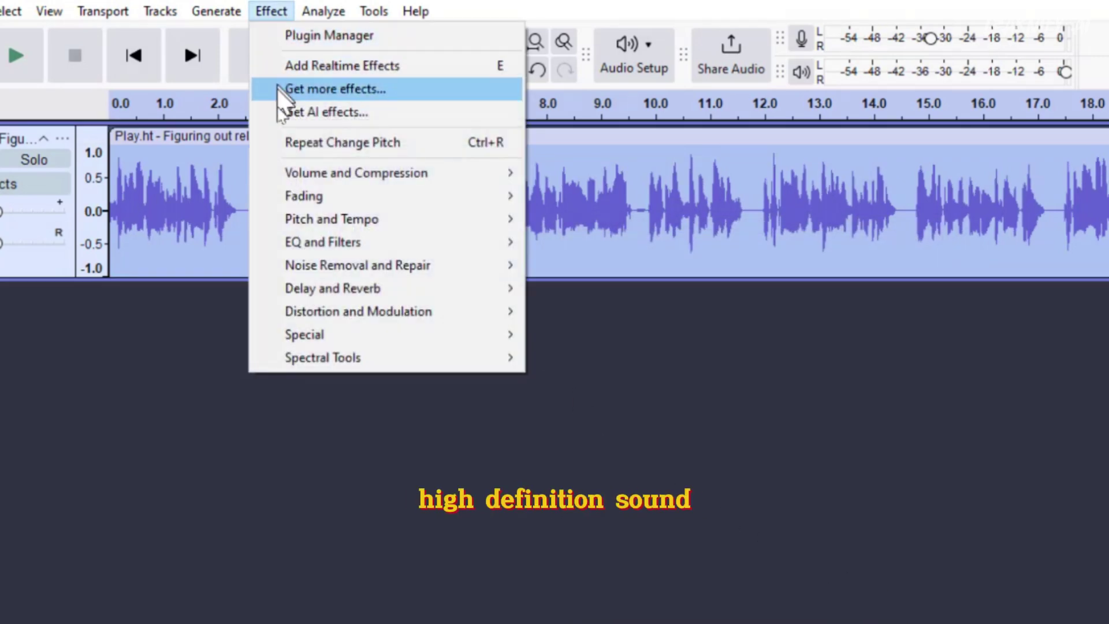
mouse_move(302, 249)
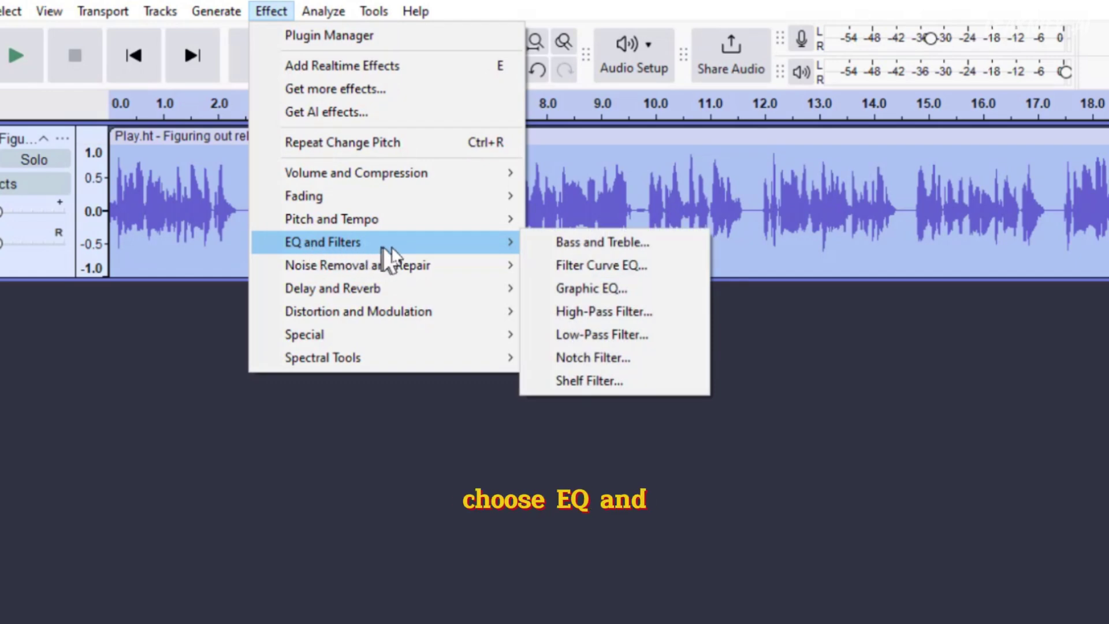
click(578, 267)
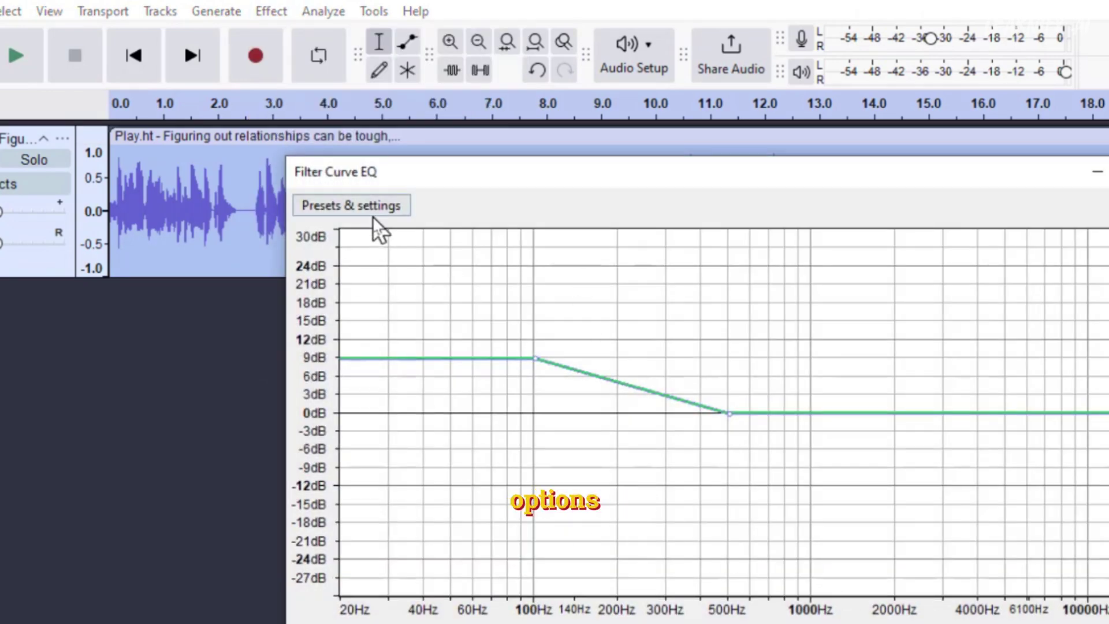
click(365, 214)
mouse_move(395, 315)
click(530, 388)
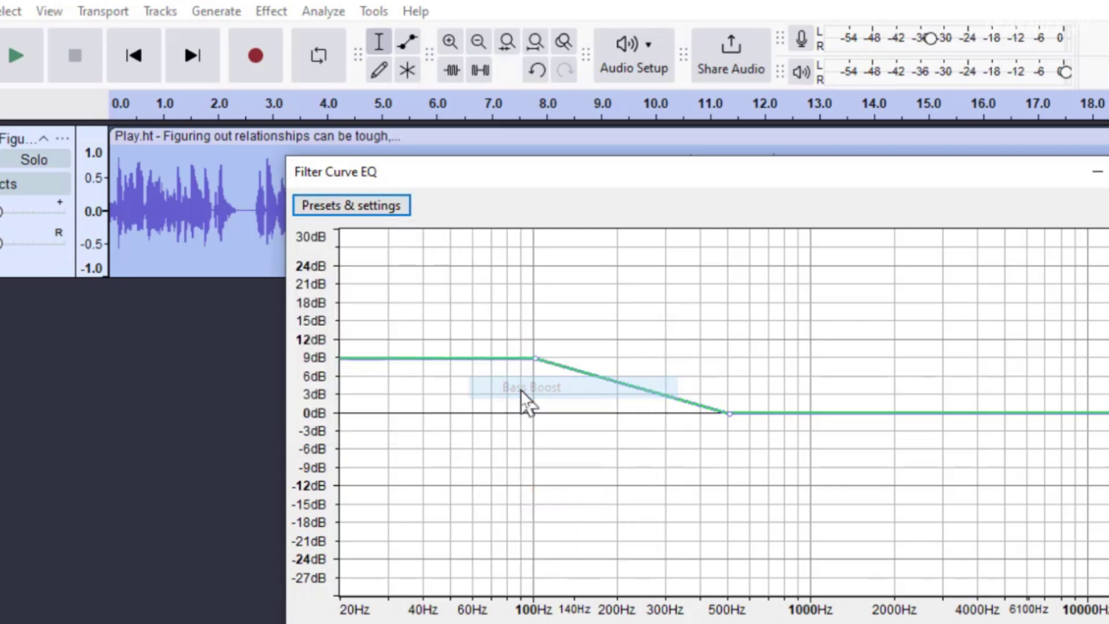
key(Return)
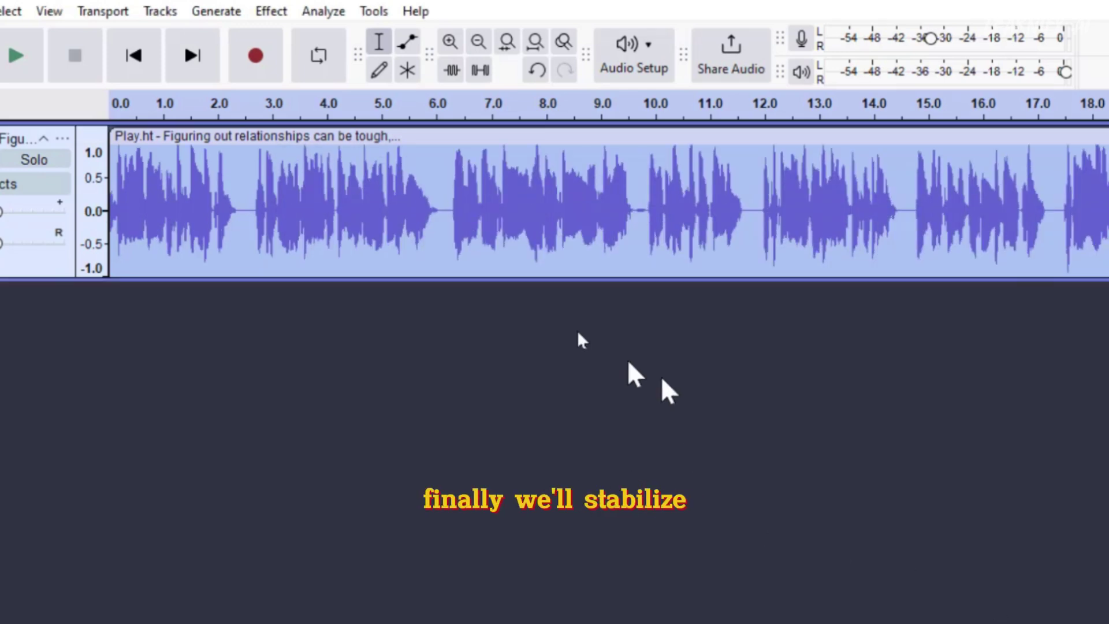
Set up the Compressor with its Defaults preset.
click(267, 12)
mouse_move(401, 174)
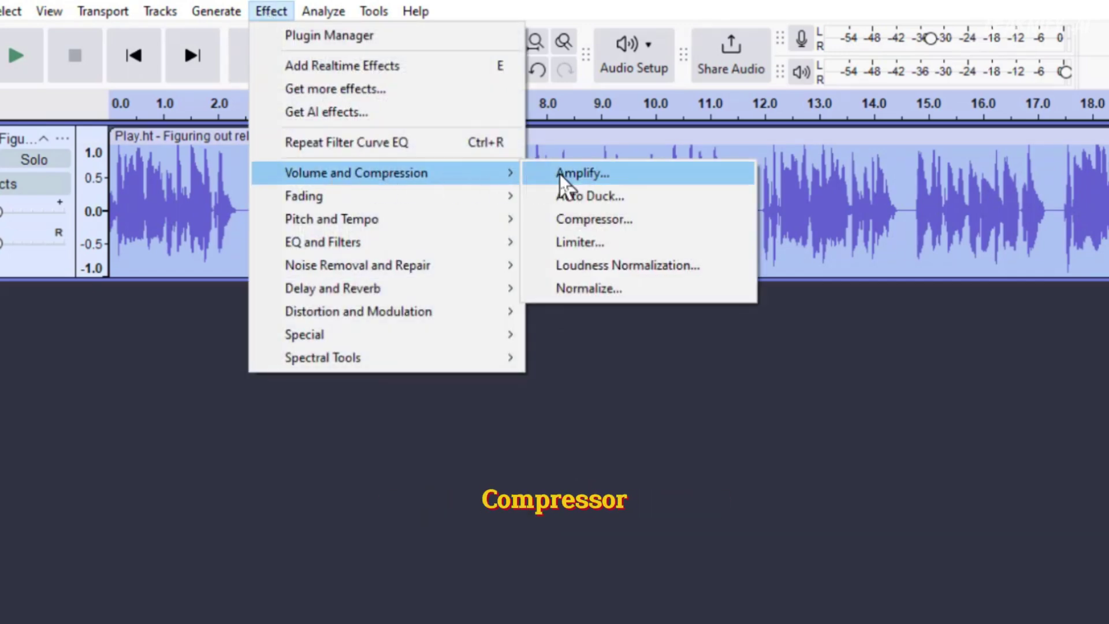
click(577, 222)
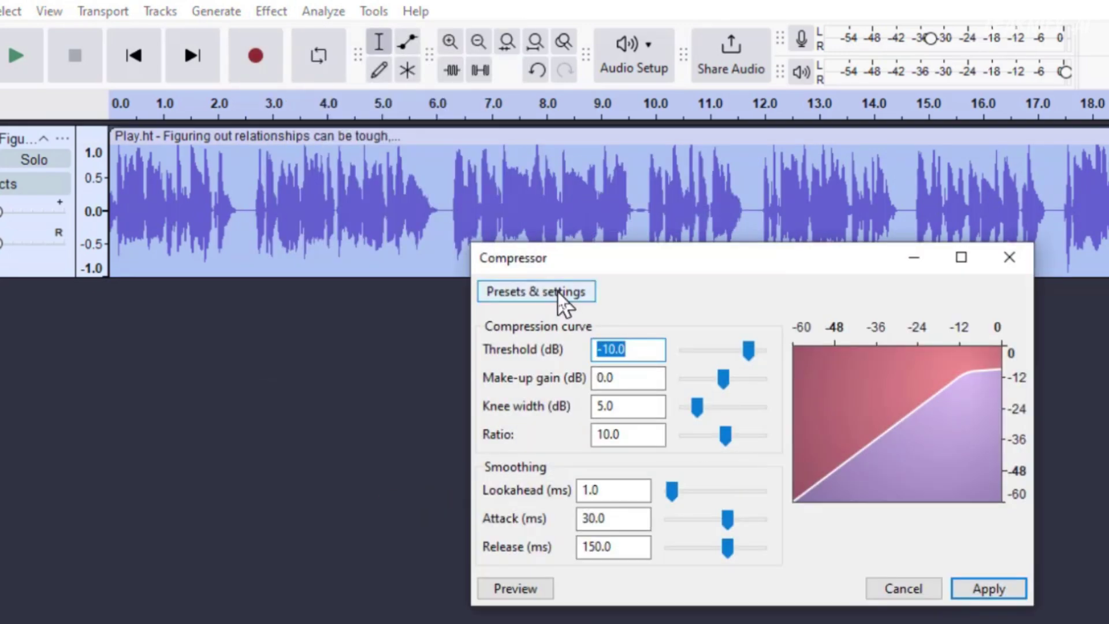
click(561, 291)
mouse_move(595, 404)
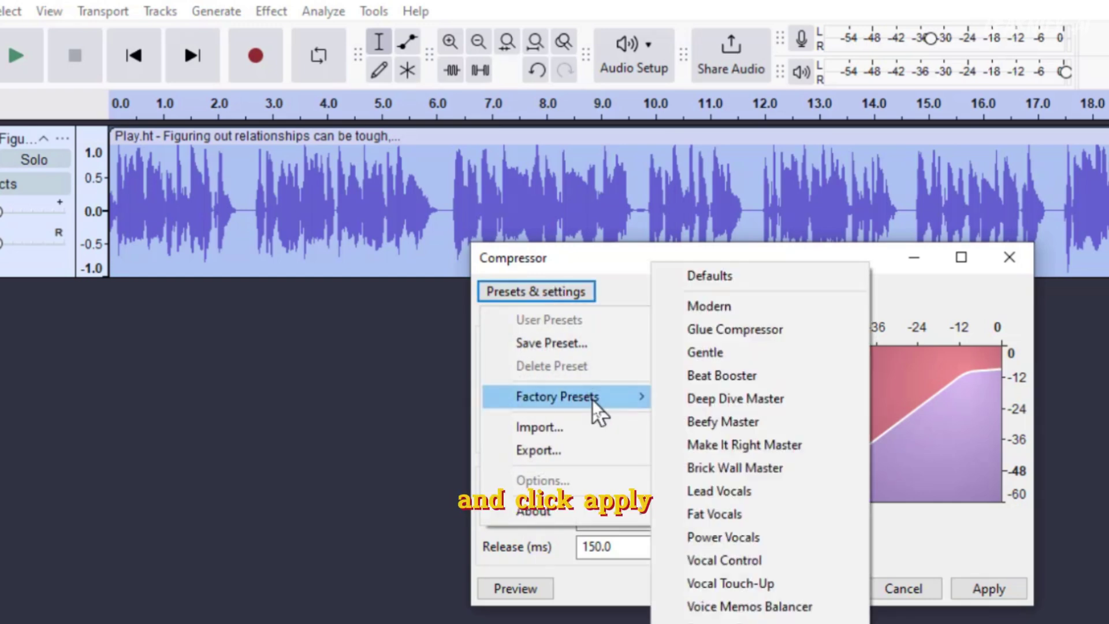
click(752, 276)
Apply the compression and export the voiceover as MP3 'Final first demo voice with enhanced with AUDACITY'.
click(978, 584)
click(12, 34)
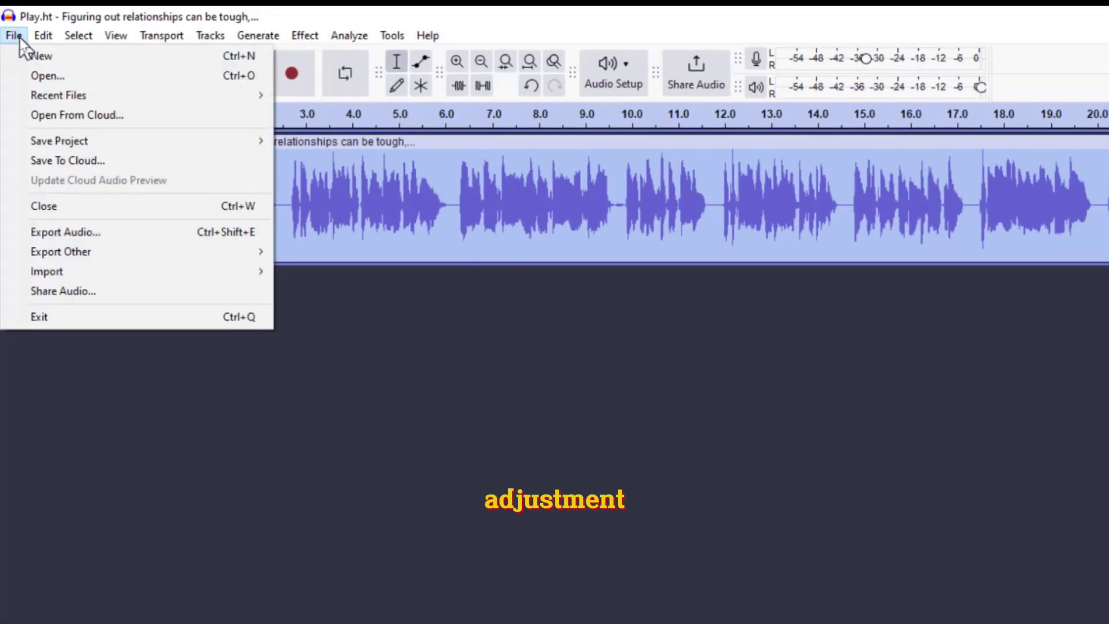
click(64, 230)
click(768, 578)
text(Final first)
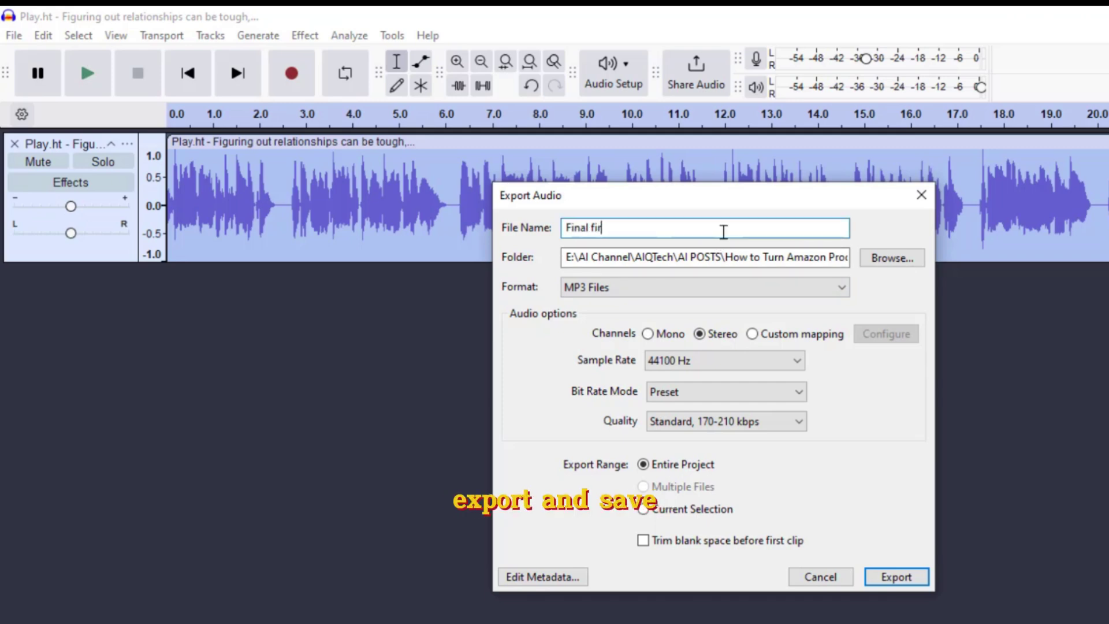
text( demo voice with enhanced with AUDACITY .mp3)
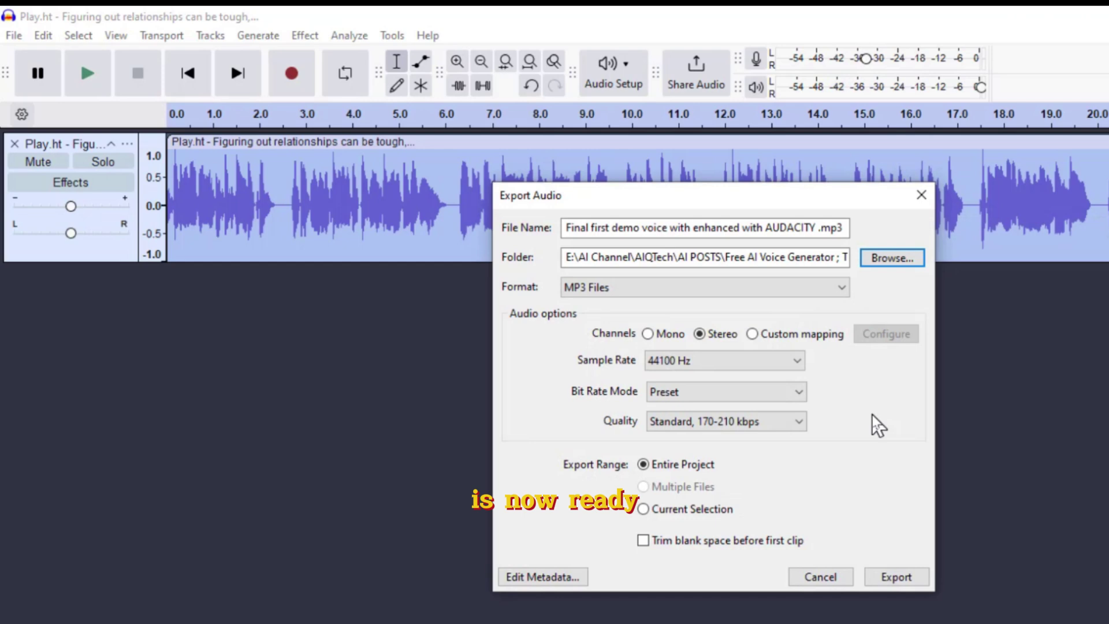
click(674, 288)
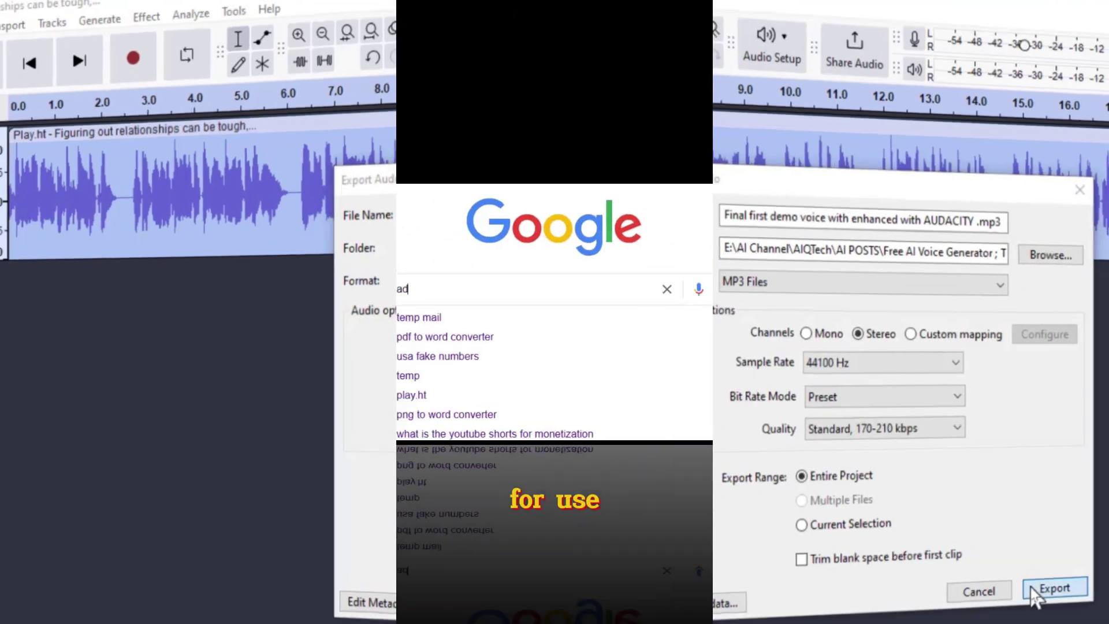
Search Google for 'adobe podcast' and open the Adobe Podcast website.
text(adobe podcast)
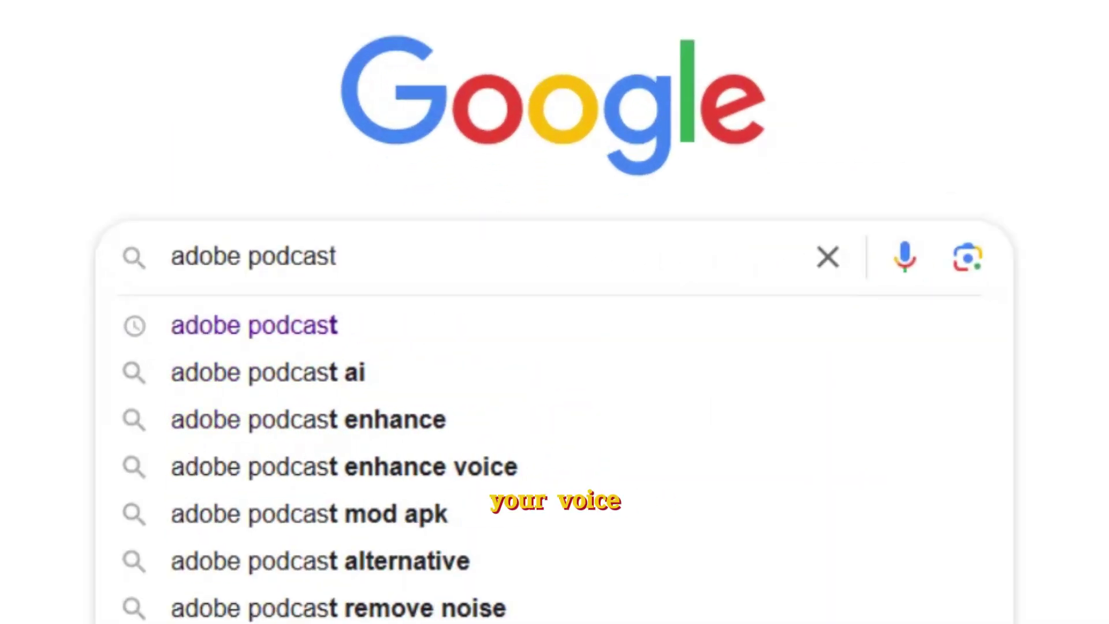
key(Return)
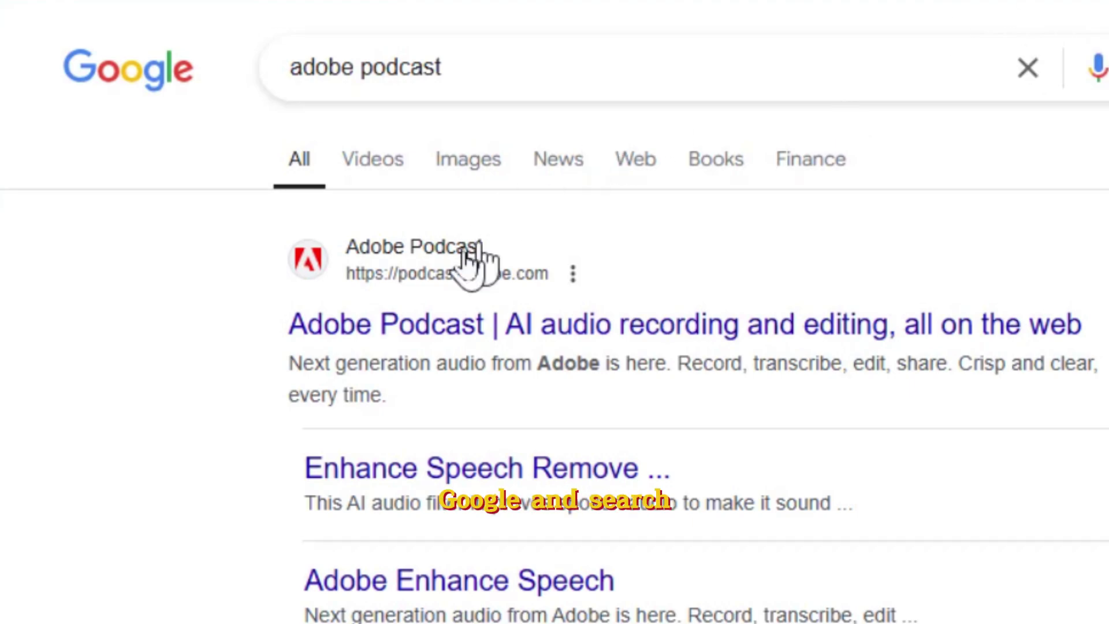
click(574, 339)
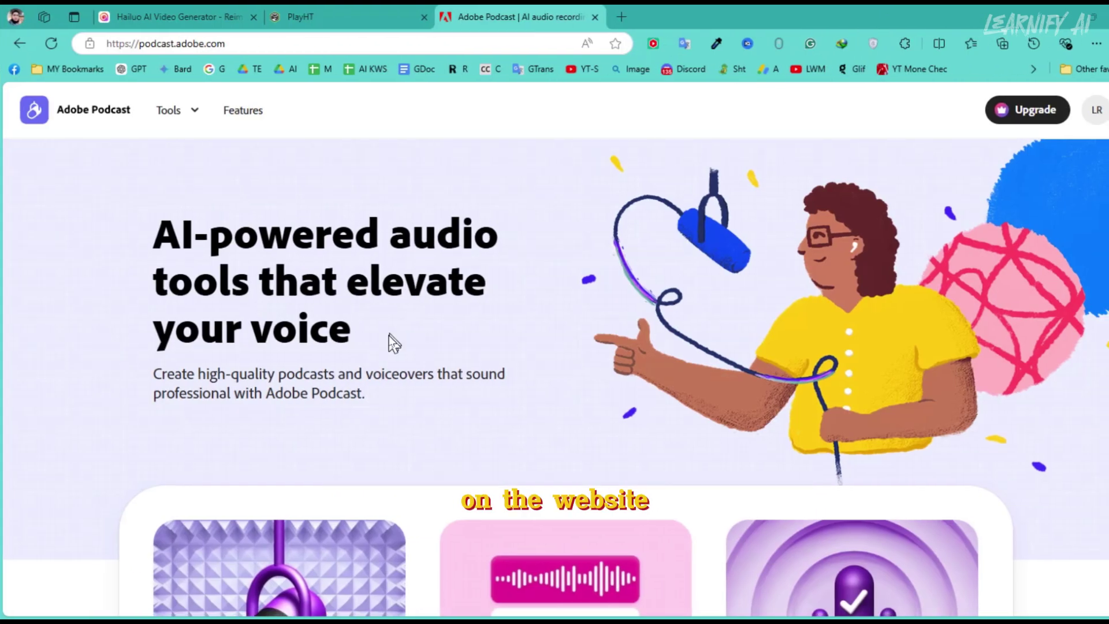
Upload the Play.ht voiceover to Adobe Podcast's Enhance Speech and download the enhanced WAV.
scroll(389, 347, down, 6)
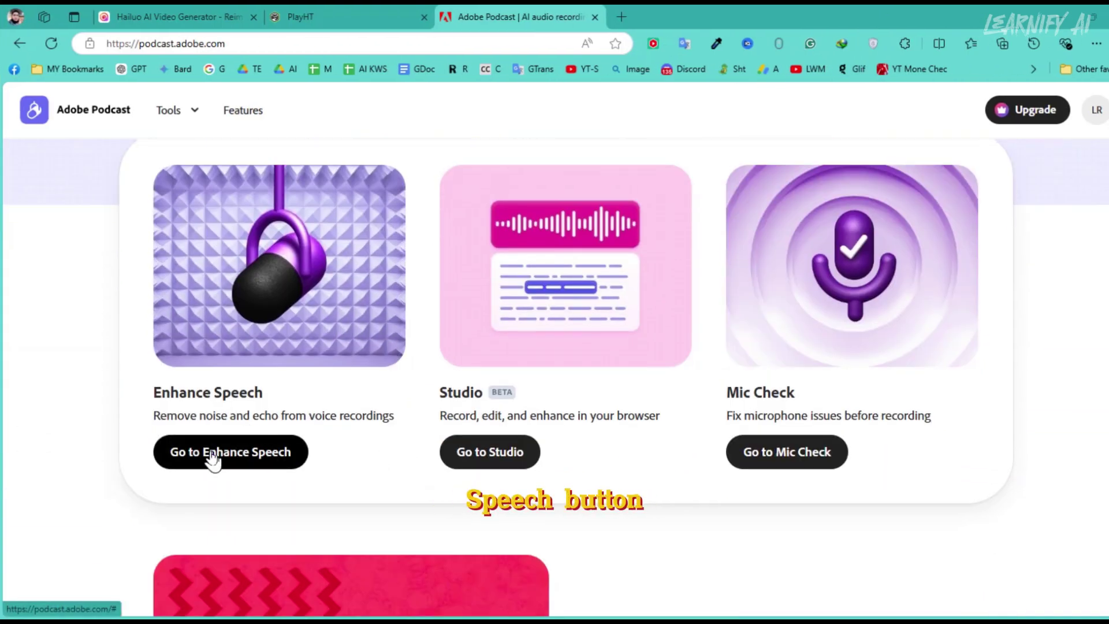
click(395, 335)
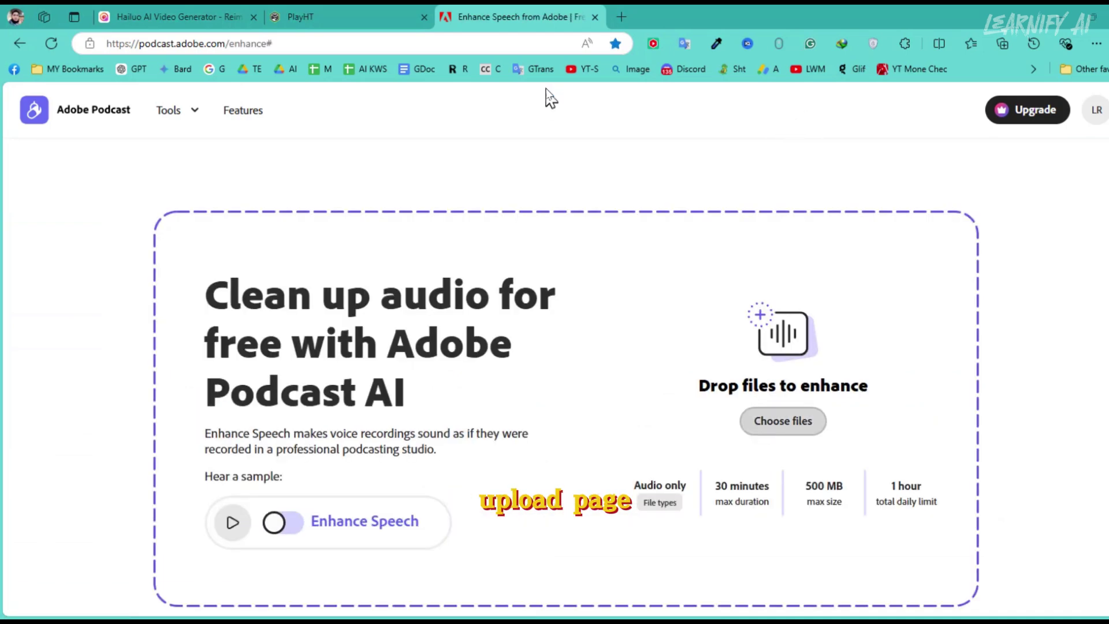
double_click(389, 142)
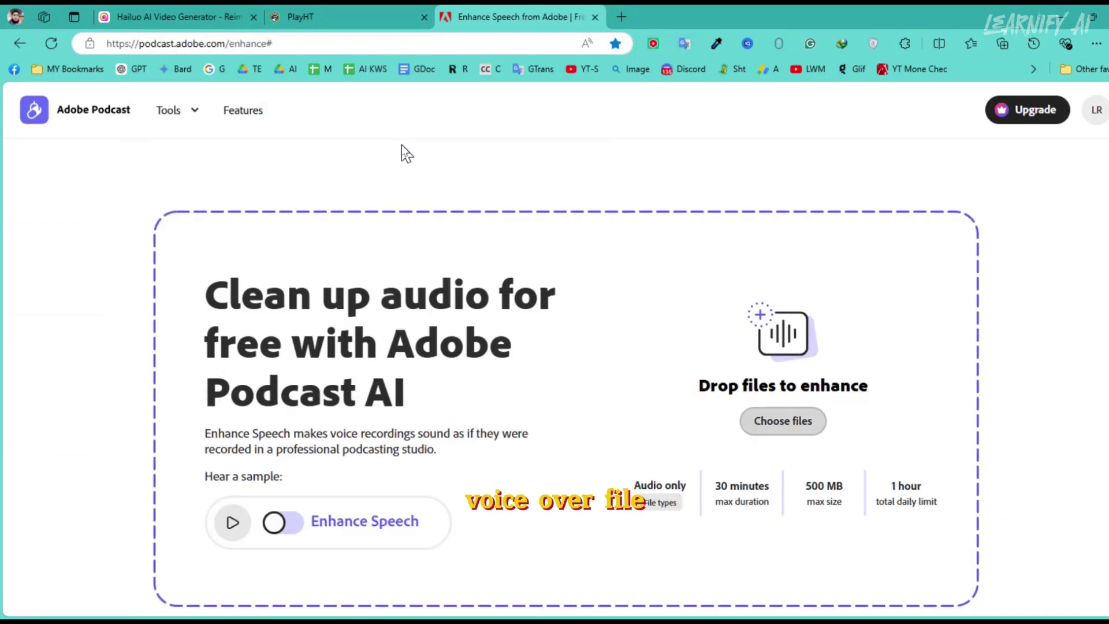
scroll(491, 146, down, 1)
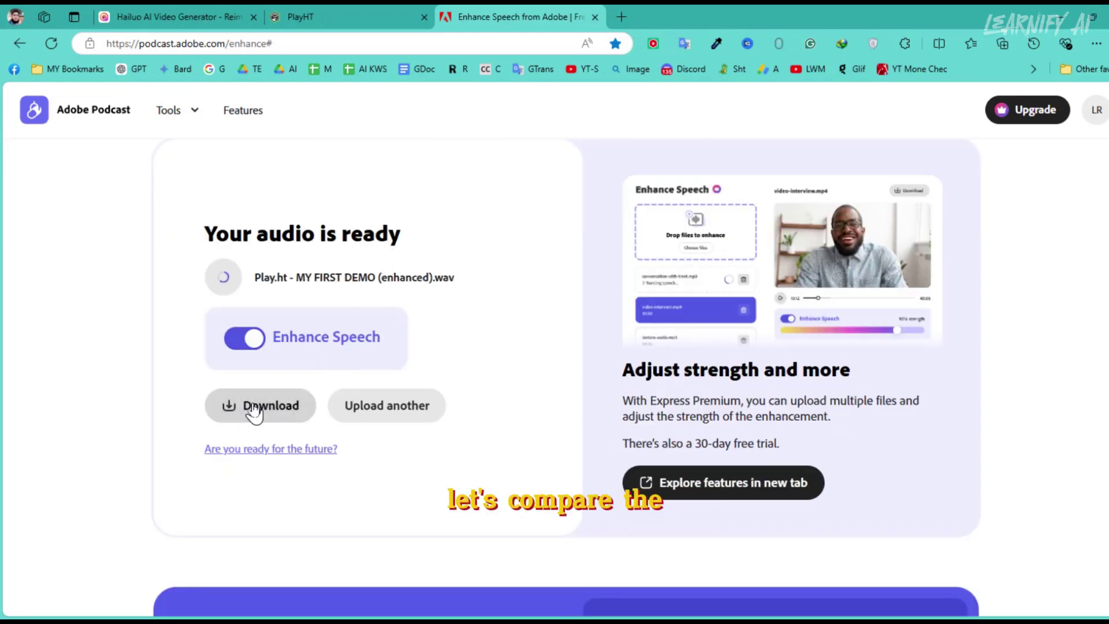
click(255, 414)
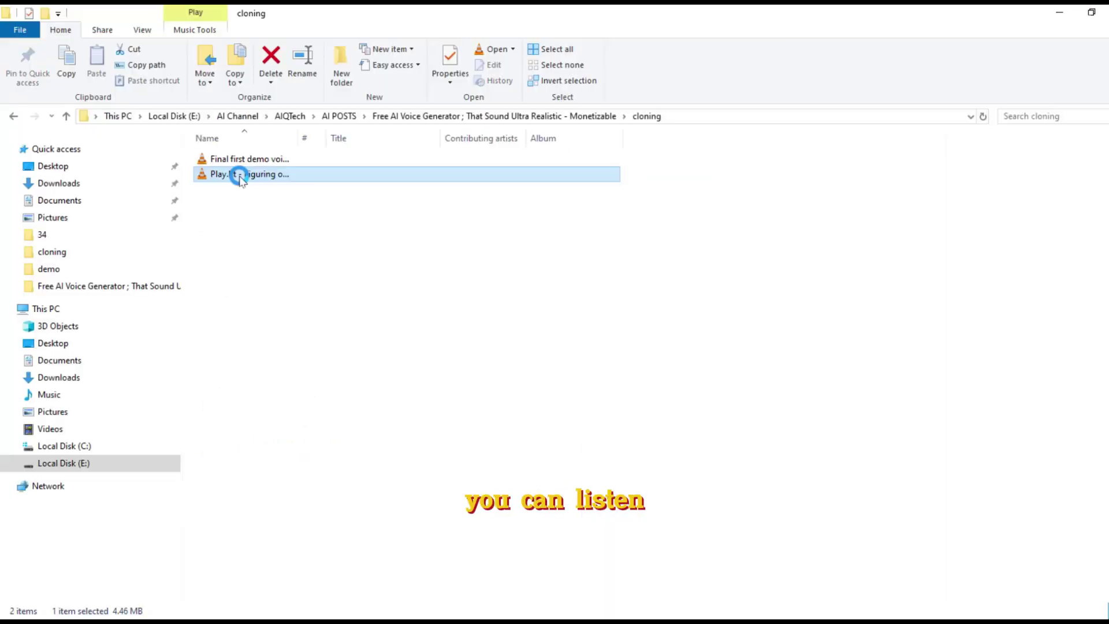
Play the original Play.ht voiceover from the cloning folder for comparison.
right_click(240, 176)
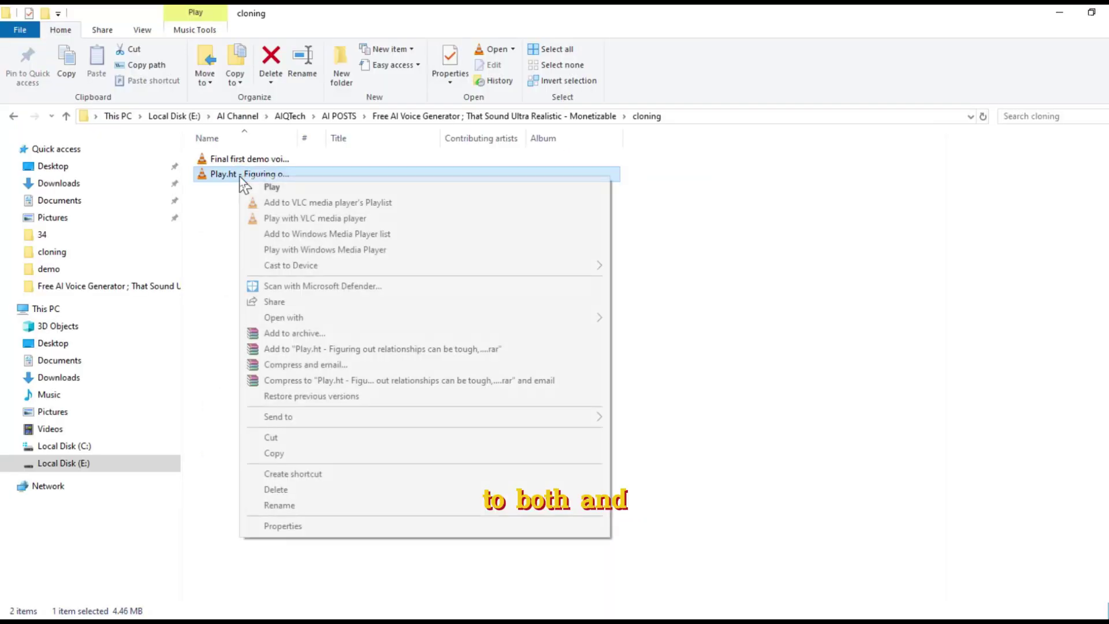
click(272, 188)
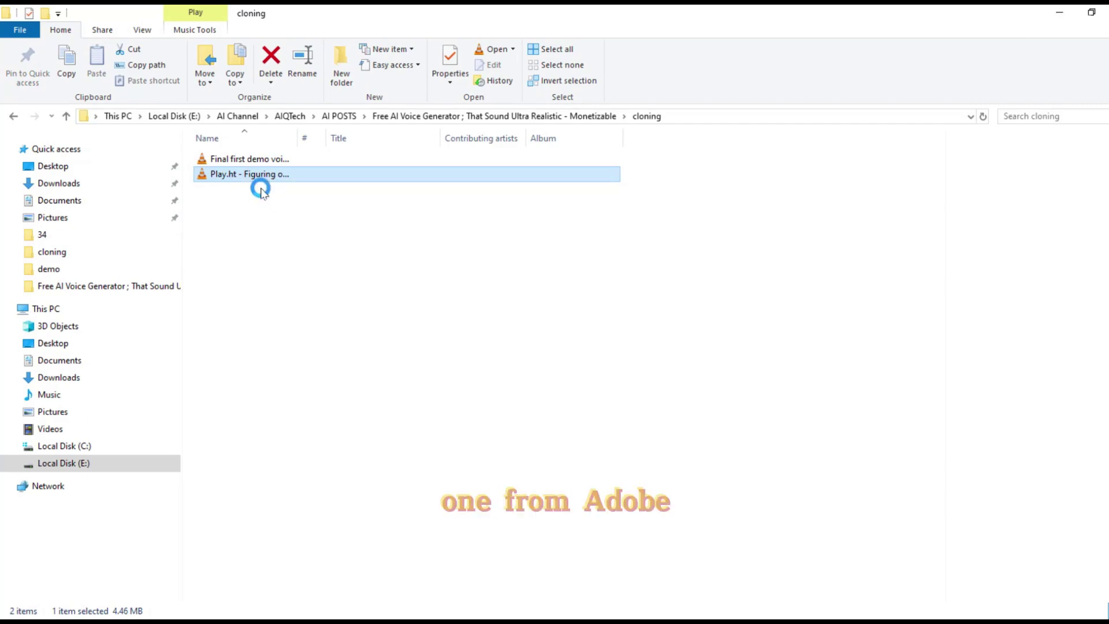